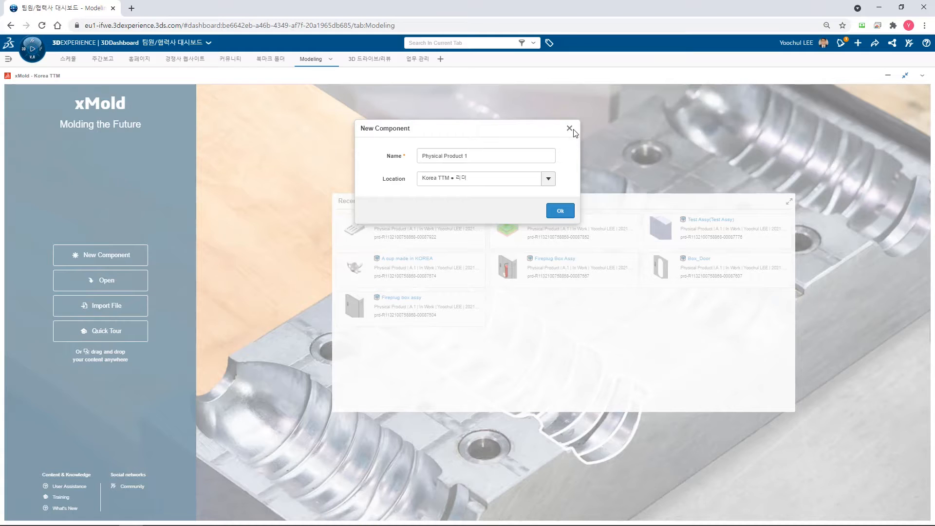
Close the new component dialog without creating anything and import Cover.3dxml from disk as 3DXML with destination Korea TTM
left_click(569, 128)
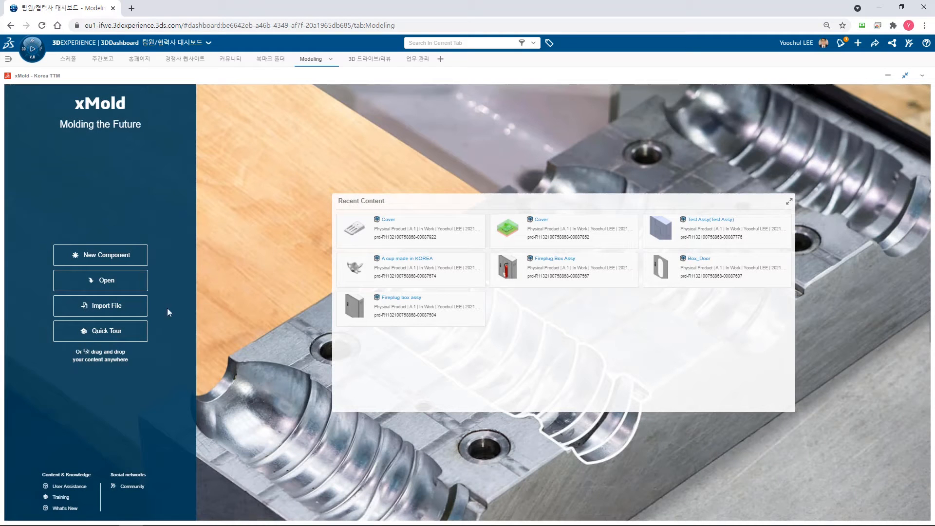
left_click(130, 310)
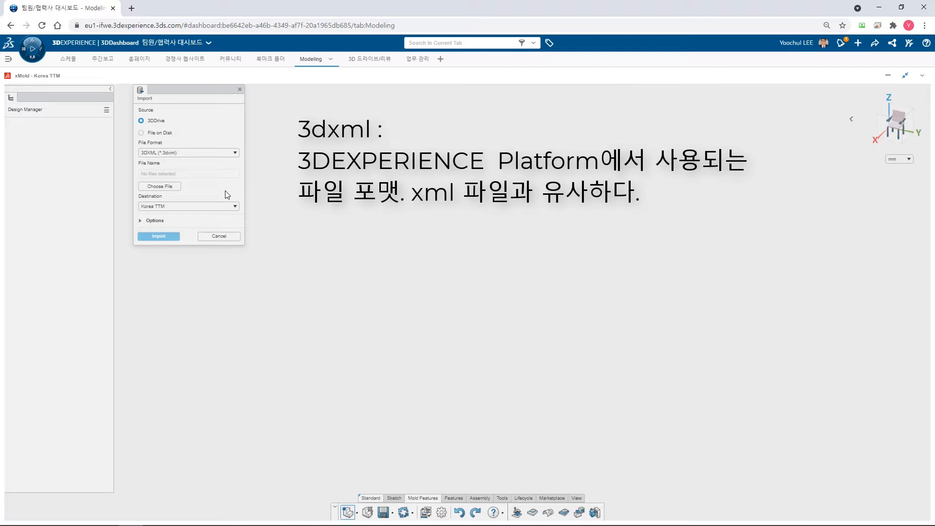
left_click(165, 134)
left_click(160, 188)
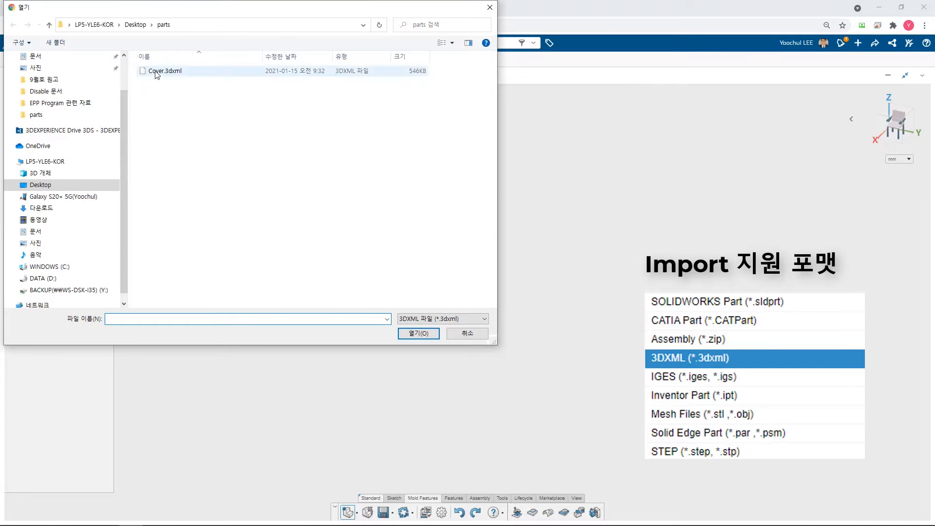
left_click(155, 73)
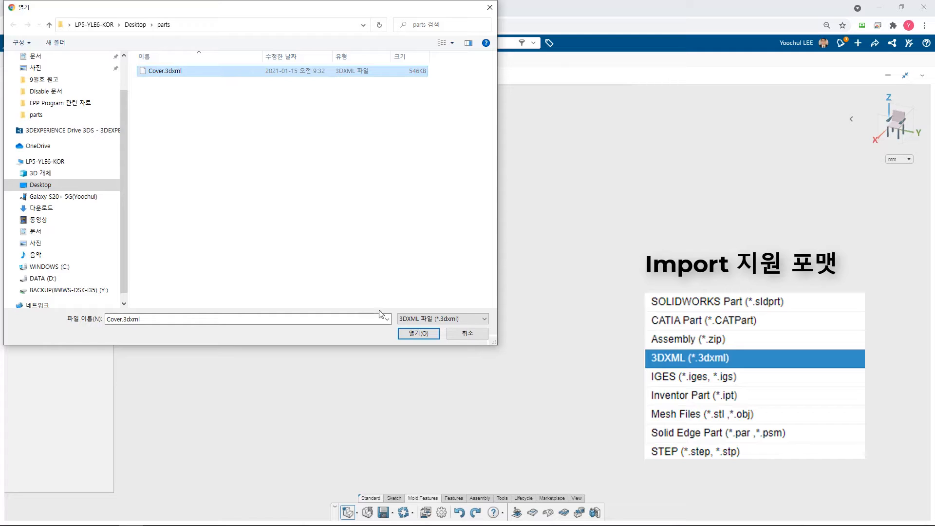
left_click(403, 333)
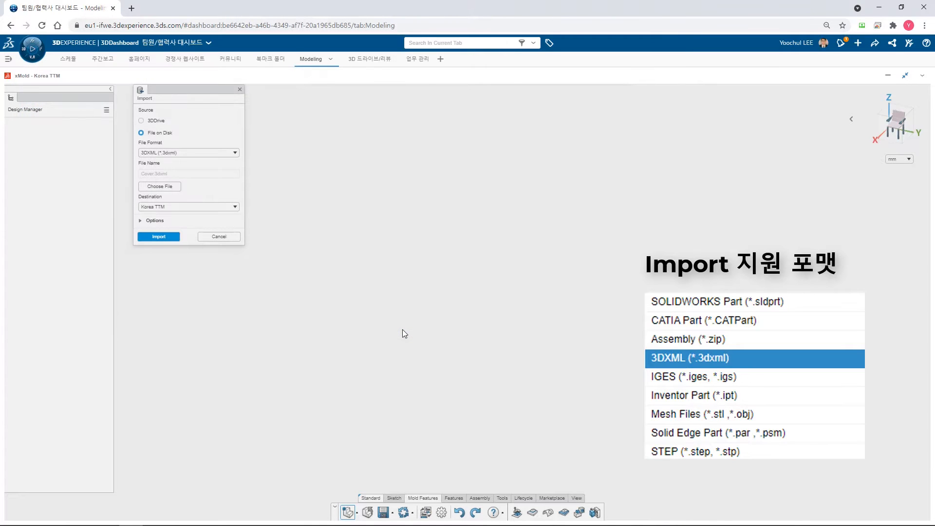
left_click(159, 237)
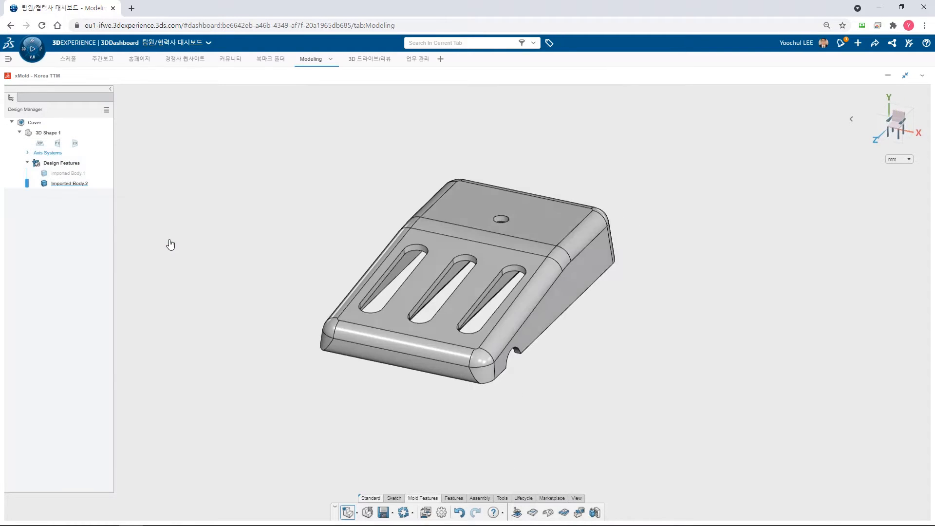
Run an undercut analysis on the cover body using the zx plane as the pulling direction
left_click(502, 500)
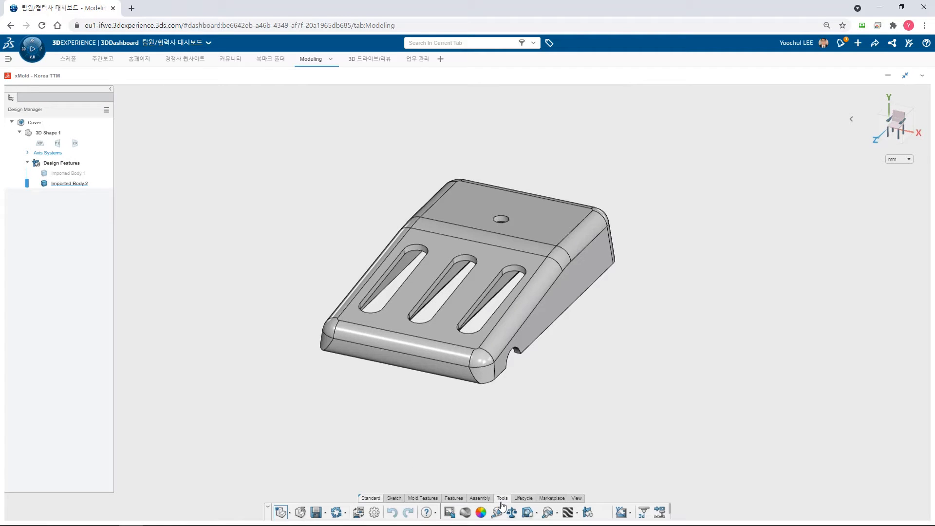
left_click(547, 512)
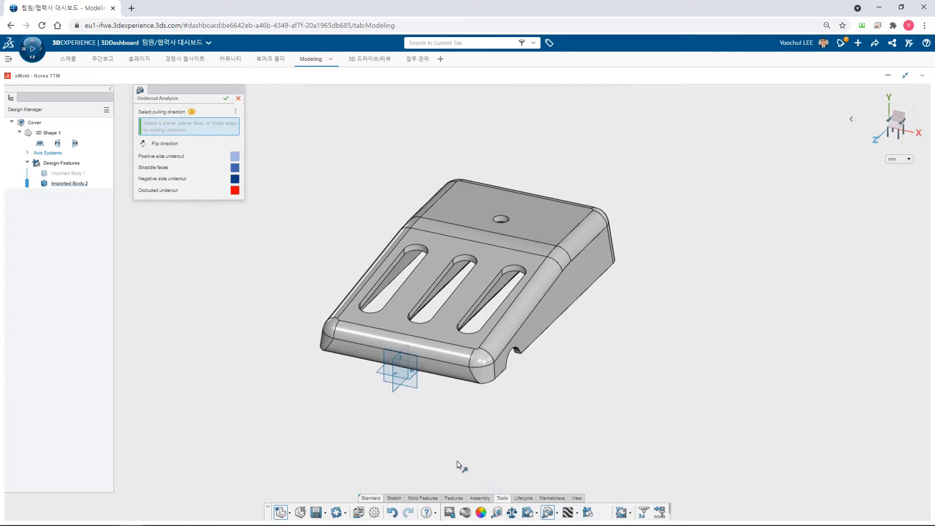
left_click(377, 374)
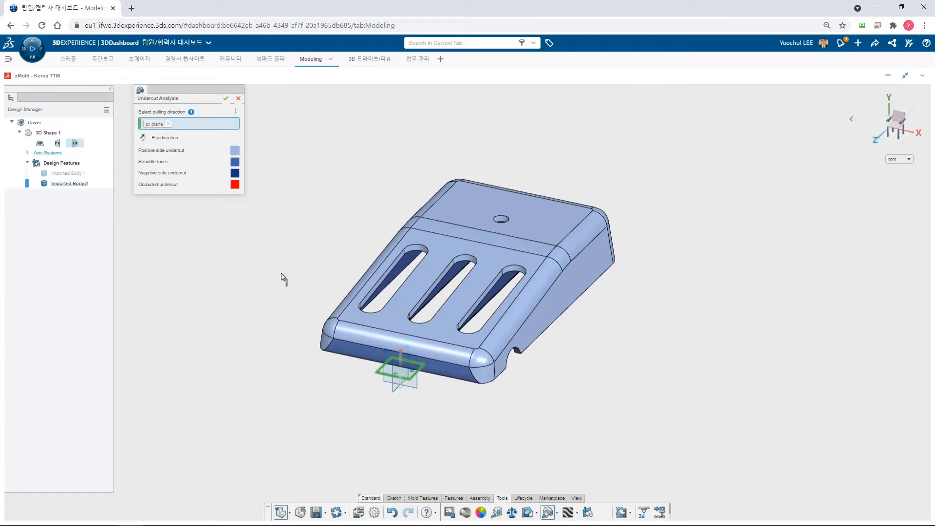
Set the negative side undercut colour to bright green (41f714), accept the analysis and inspect the cover from several sides
left_click(235, 173)
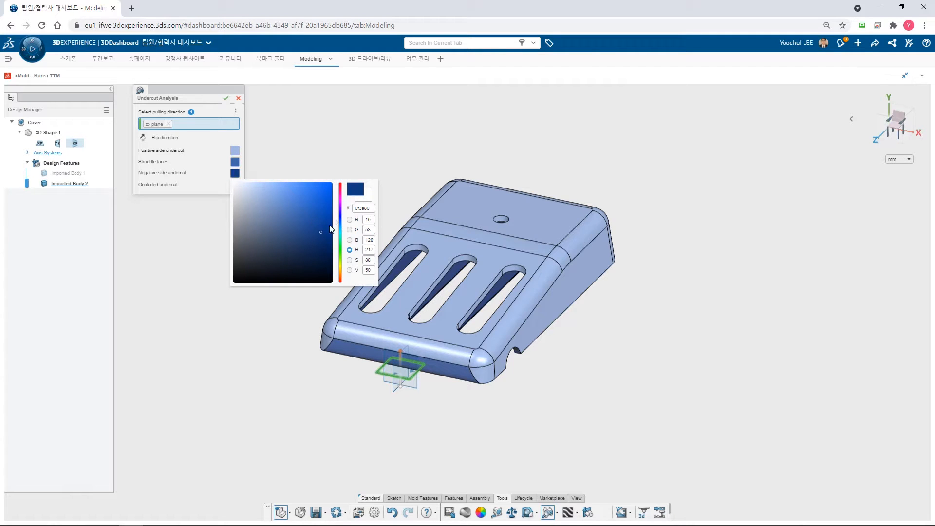
left_click(340, 253)
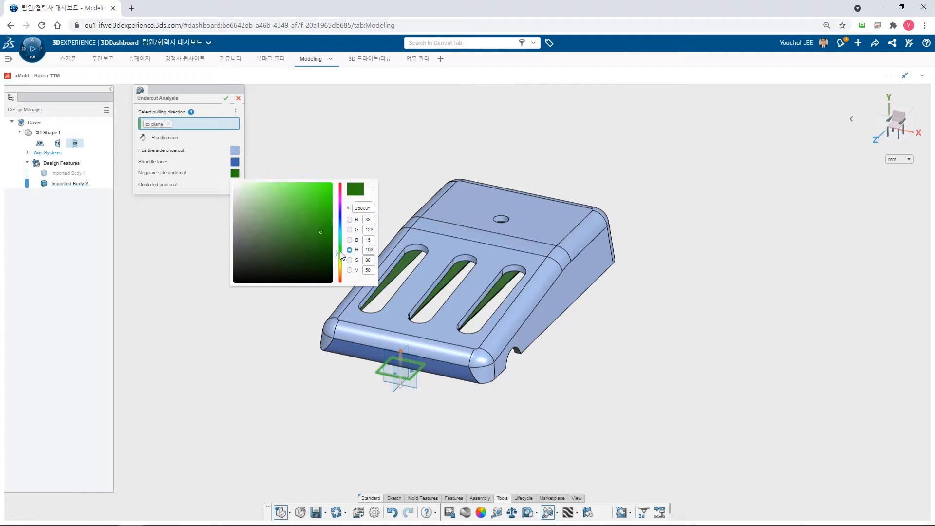
left_click(325, 186)
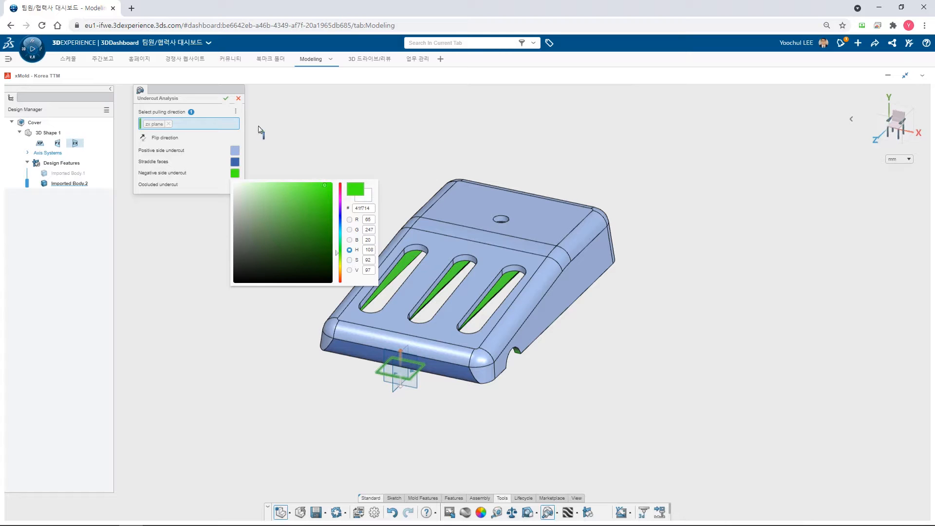
left_click(225, 98)
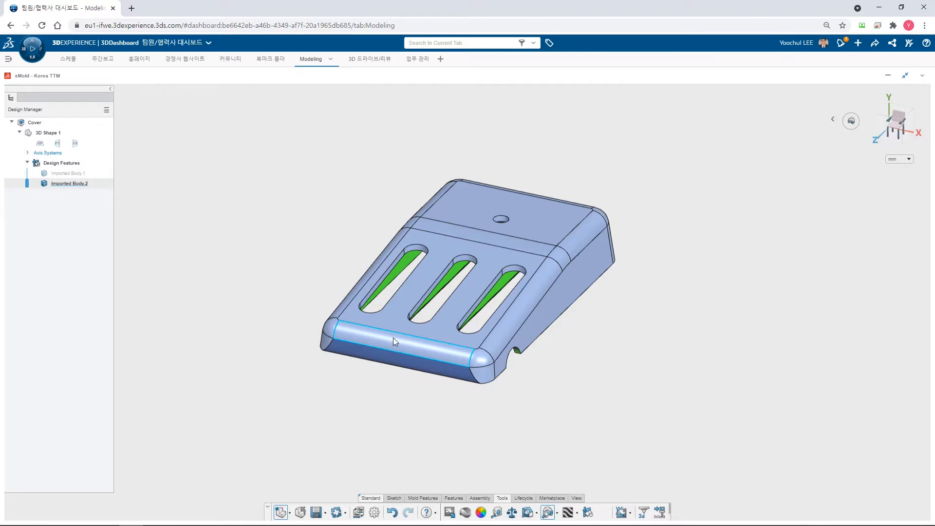
middle_click_drag(393, 337, 468, 368)
middle_click_drag(335, 369, 326, 295)
key("f")
middle_click_drag(394, 267, 372, 369)
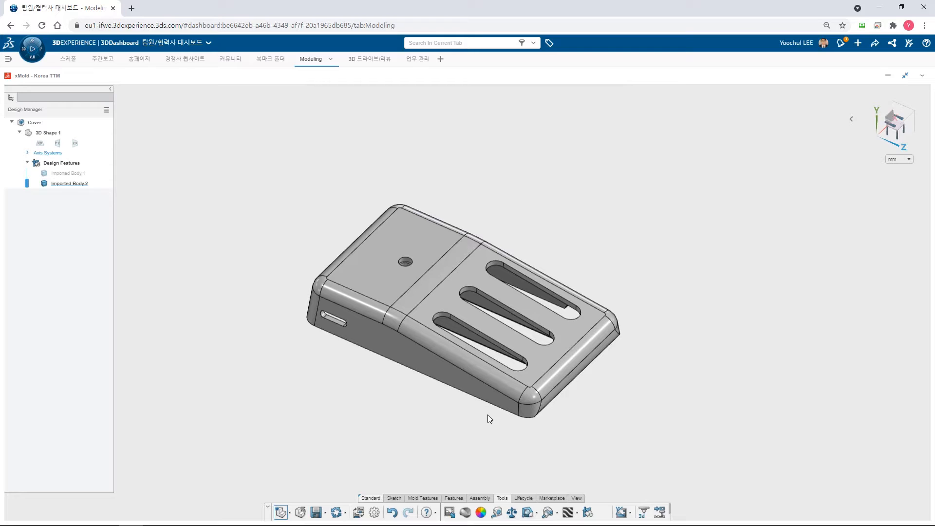
Create a pulling direction on the cover from the zx plane with a draft analysis angle of 2 deg
left_click(423, 497)
left_click(517, 512)
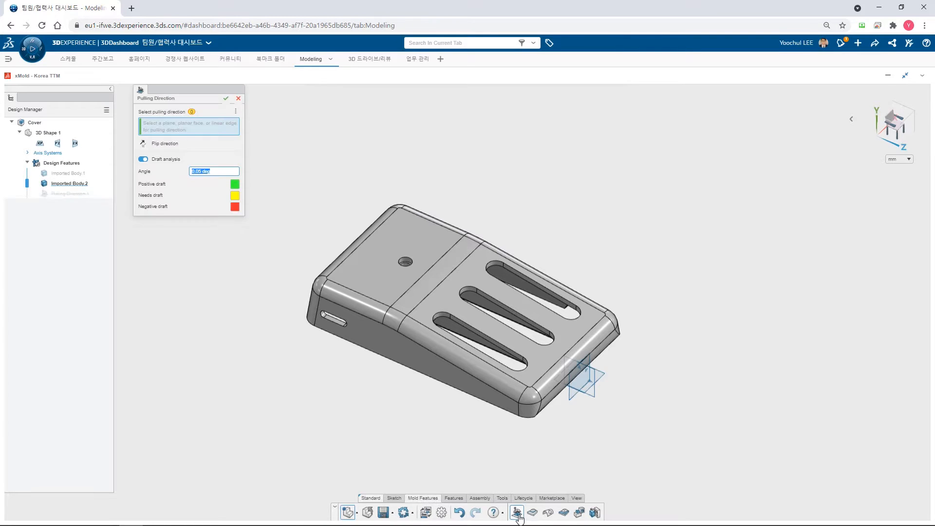
left_click(605, 376)
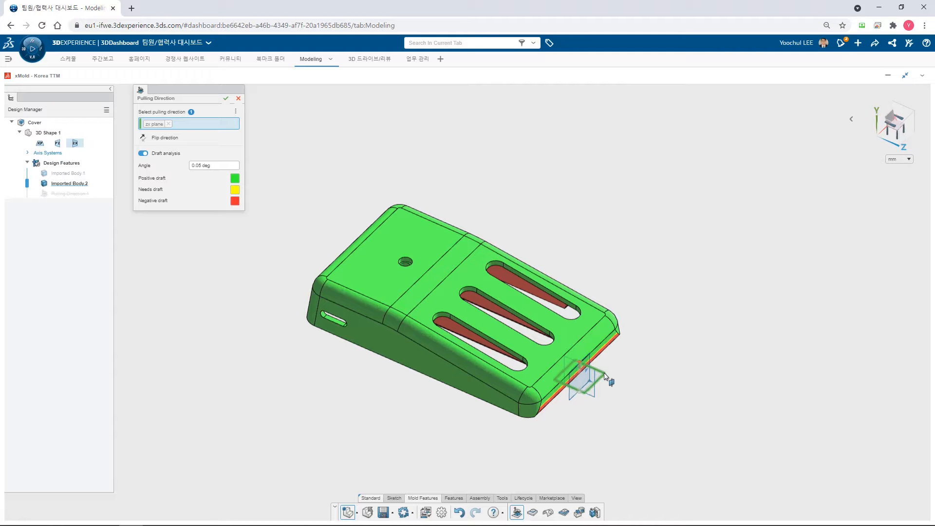
scroll(604, 375, "up", 5)
scroll(607, 377, "down", 2)
middle_click_drag(438, 405, 499, 346)
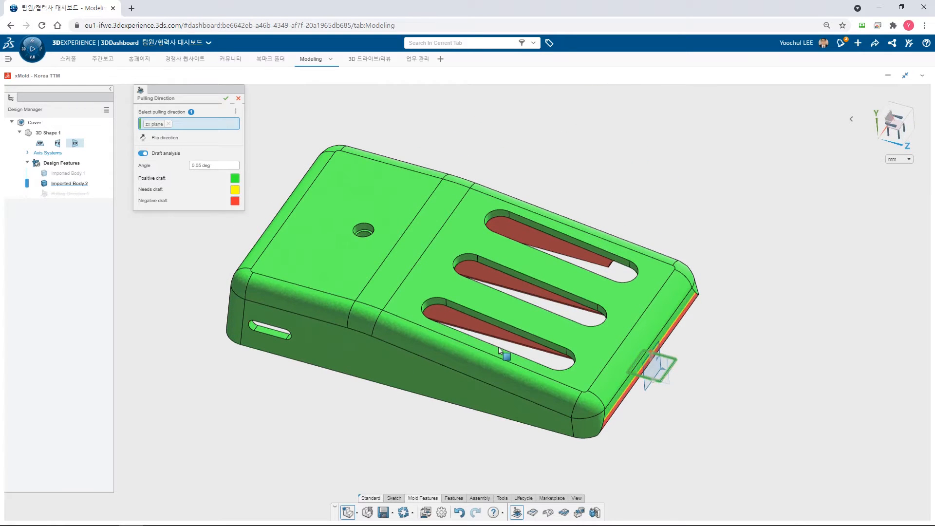
left_click(202, 166)
type("2")
key("Return")
left_click(226, 99)
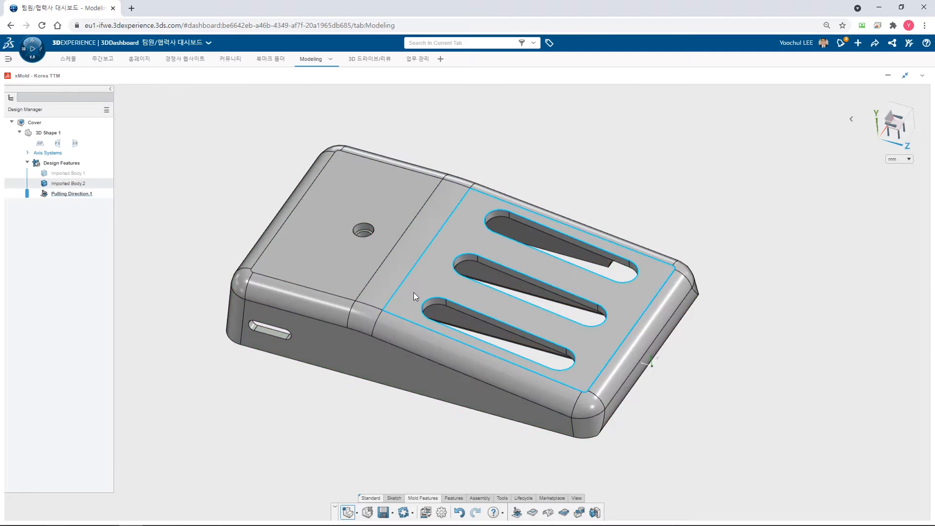
Start the cover's parting lines with Split silhouette enabled and remove the open edge selections
left_click(532, 512)
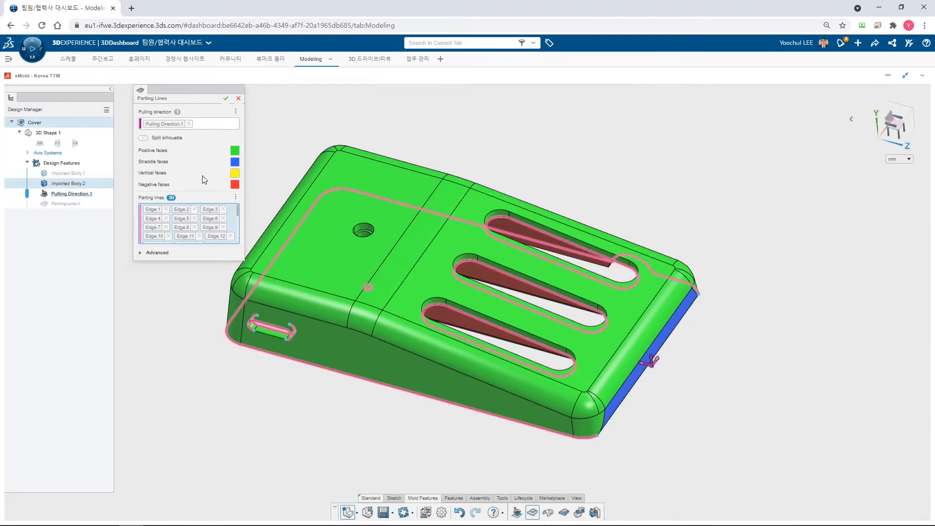
left_click(143, 138)
middle_click_drag(609, 423, 569, 392)
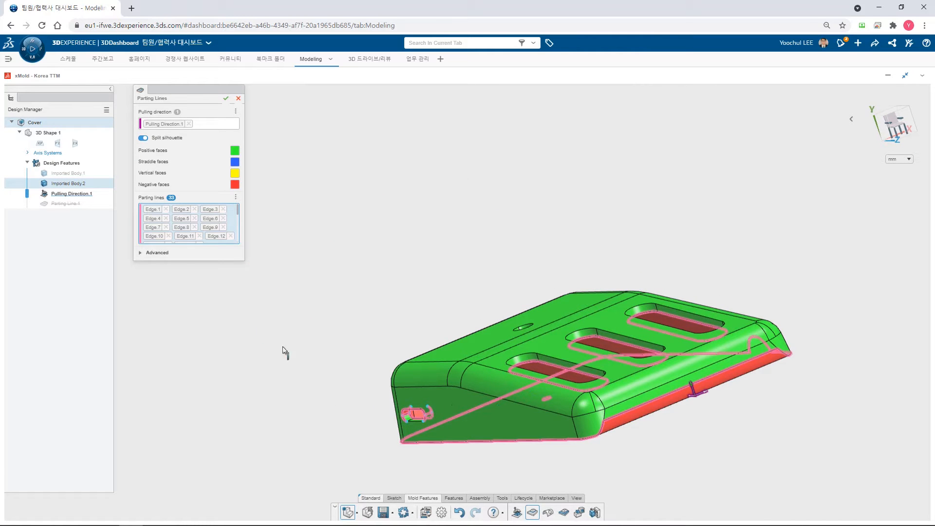
left_click(157, 253)
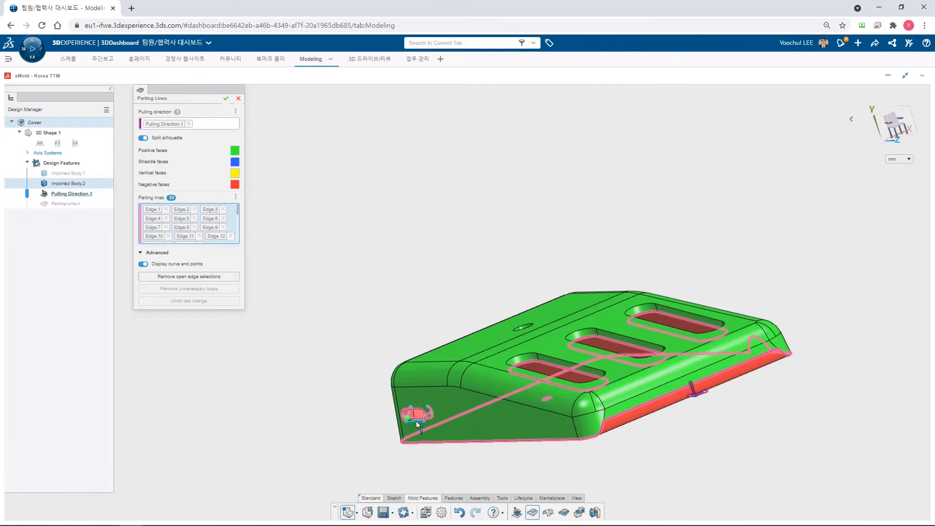
scroll(416, 421, "up", 5)
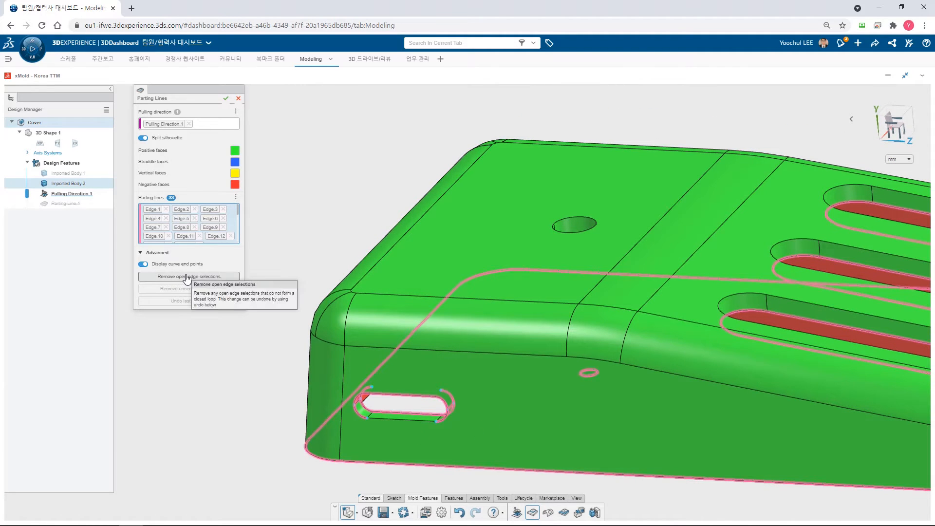
left_click(187, 276)
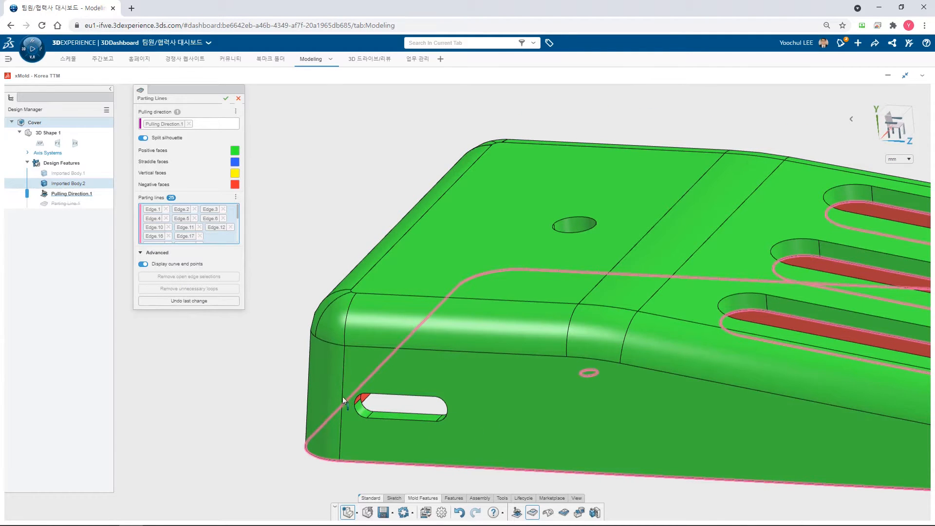
Add the edges of the slot in the cover's side wall to the parting lines and accept the feature
left_click(399, 412)
left_click(415, 394)
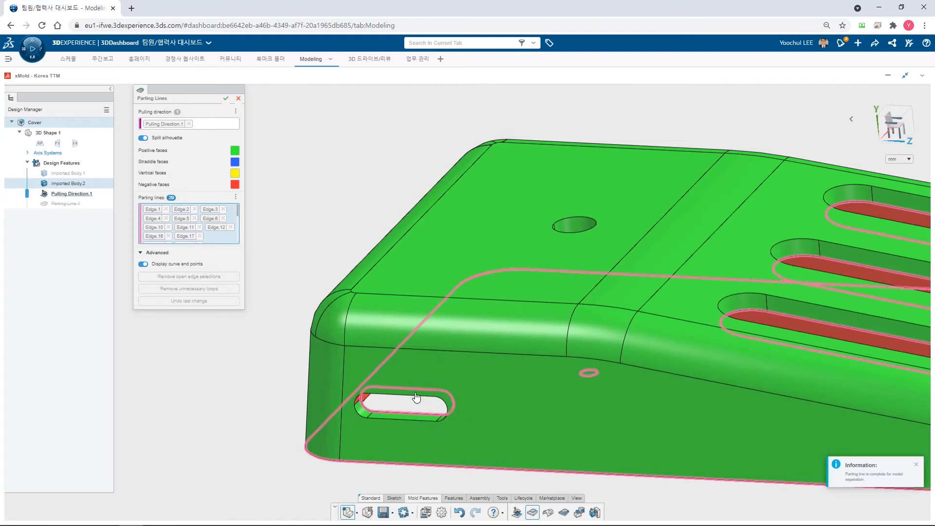
key("f")
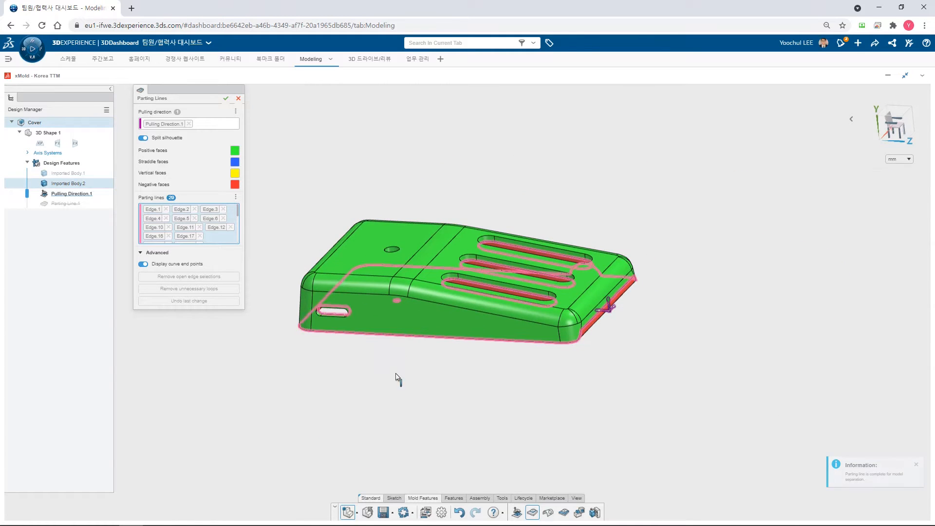
left_click(226, 98)
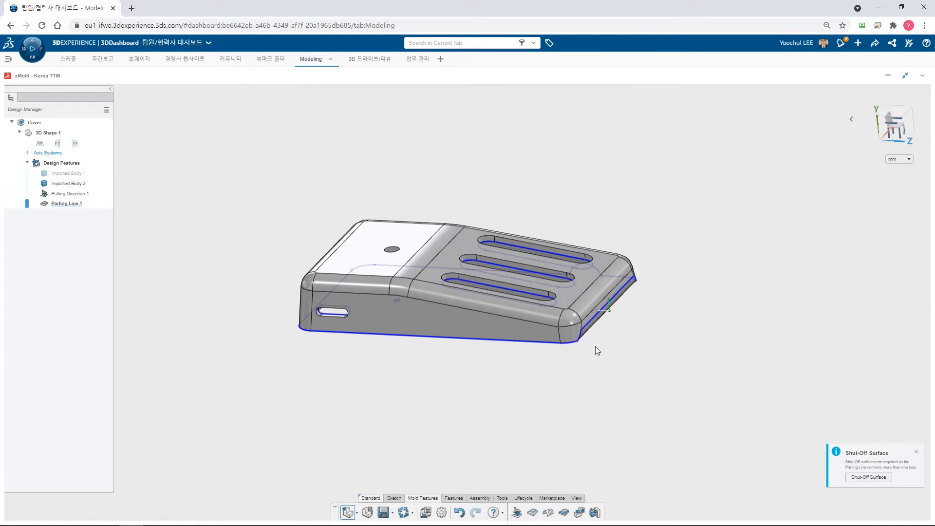
Start a shut-off surface from the parting line, try tangent fill for all holes, and set them all back to contact
left_click(548, 512)
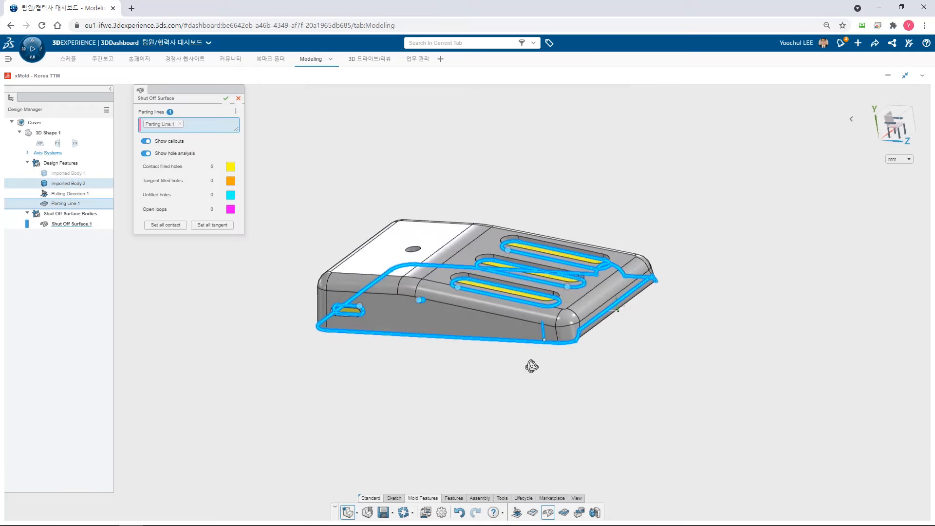
middle_click_drag(534, 359, 546, 411)
scroll(562, 281, "up", 3)
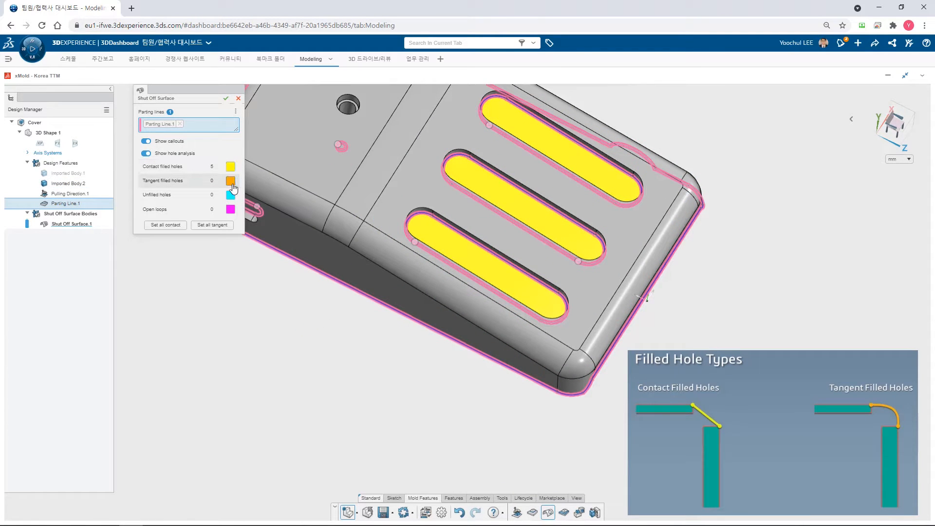
left_click(165, 225)
middle_click_drag(355, 325, 379, 250)
left_click(215, 229)
left_click(165, 225)
Switch the fill of the top-face slot nearest the side wall to Tangent, return it to Contact, and accept the shut-off surface
middle_click_drag(382, 307, 404, 325)
left_click(428, 236)
left_click(457, 251)
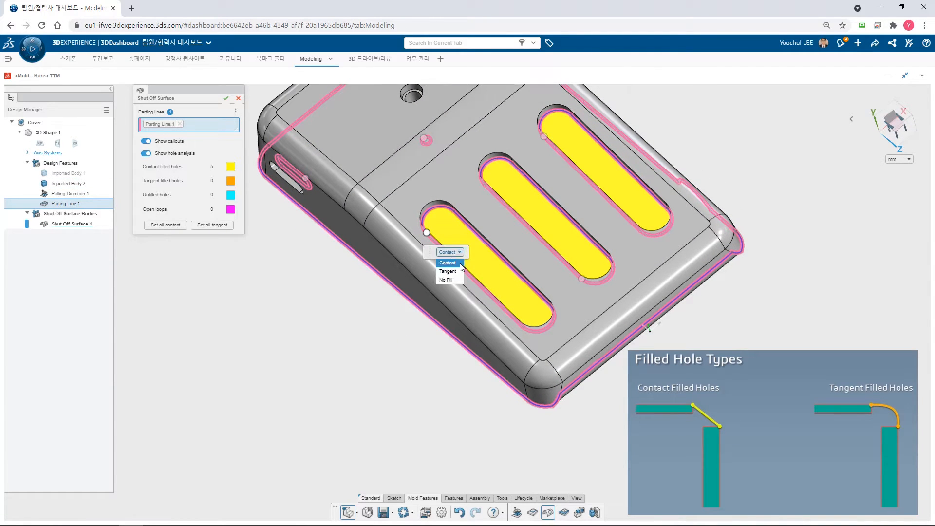
left_click(448, 263)
left_click(458, 251)
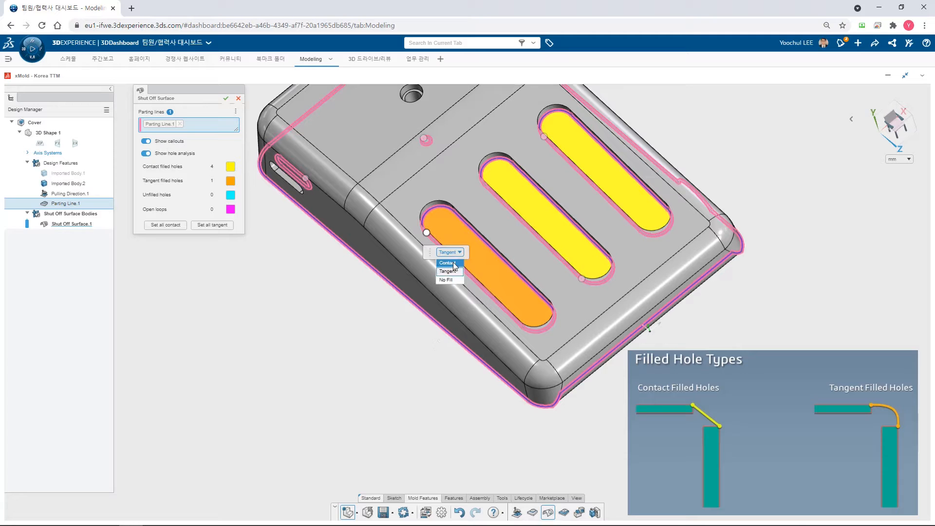
left_click(447, 260)
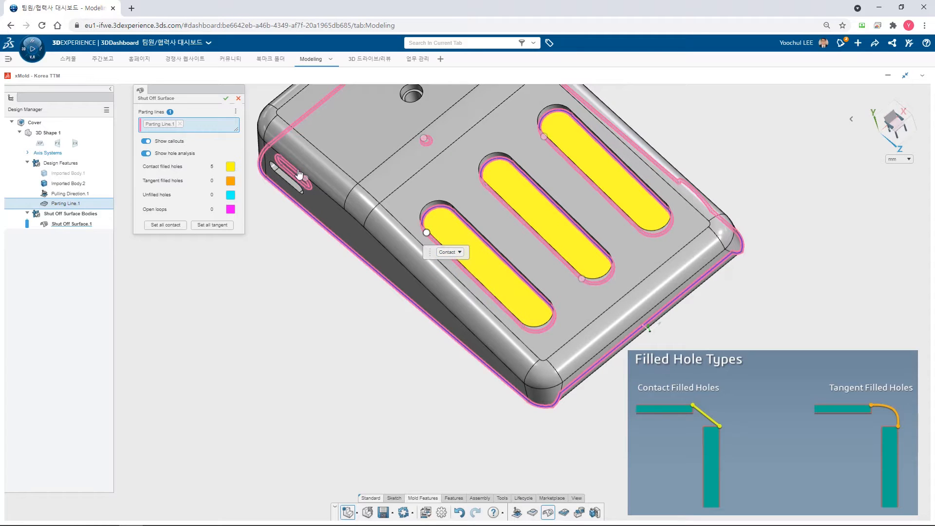
left_click(226, 97)
Start a parting surface from the cover's parting line, perpendicular to the pulling direction, and set its distance to 15 mm
middle_click_drag(517, 353, 550, 312)
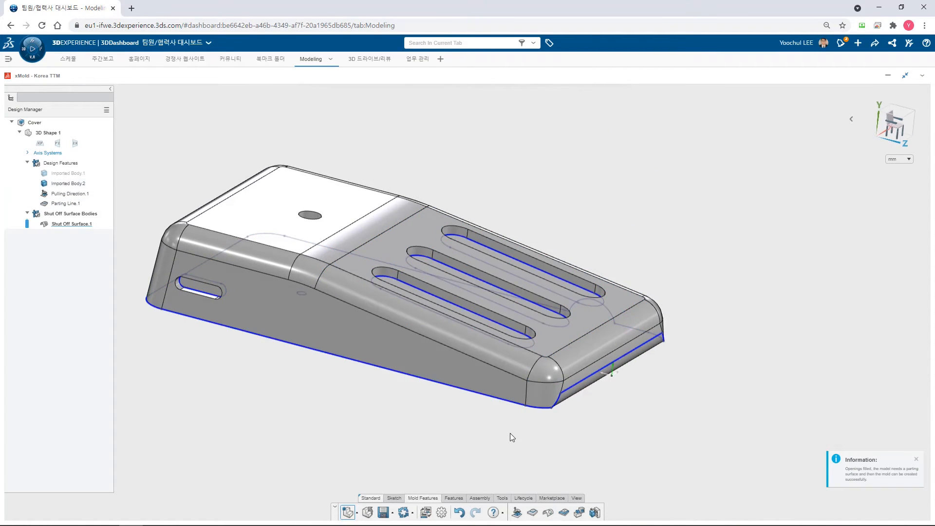
left_click(564, 512)
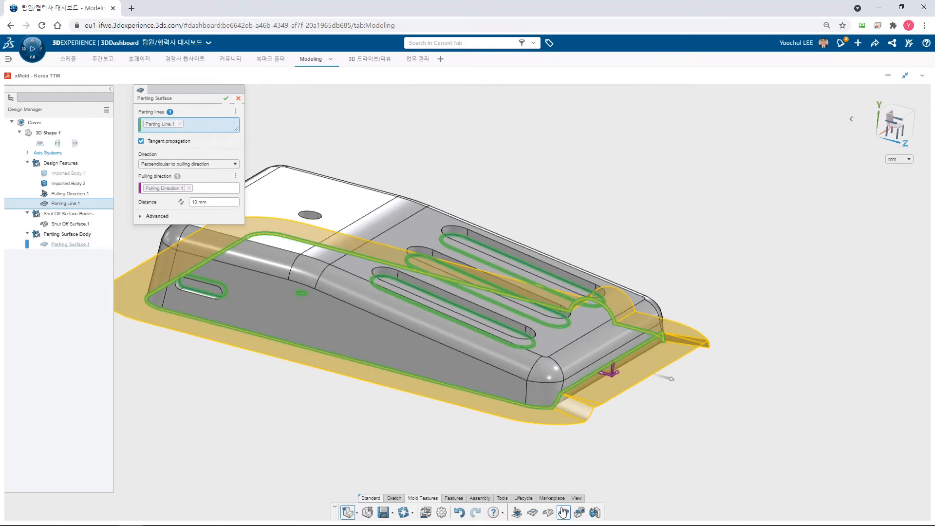
middle_click_drag(511, 433, 476, 452)
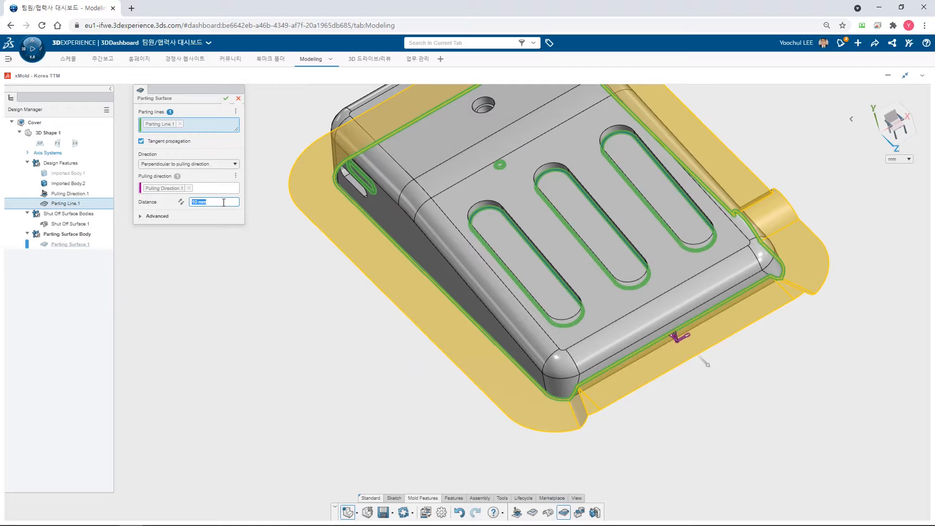
key("Return")
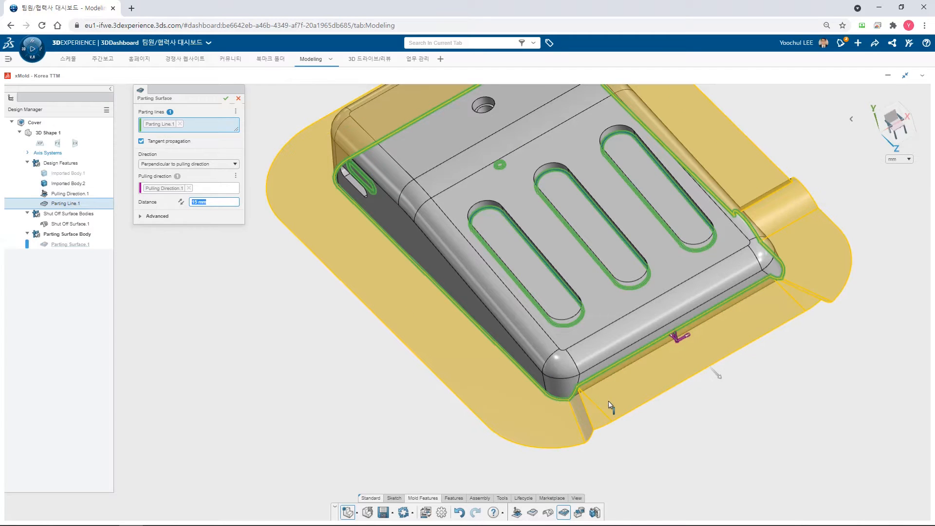
Set the parting surface's corner treatment to Round corners and accept the feature
left_click(157, 216)
left_click(228, 265)
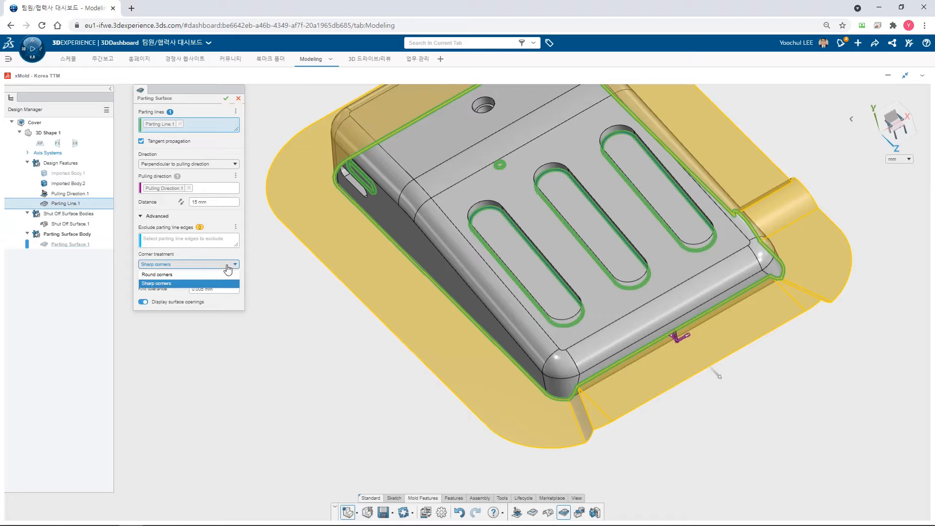
left_click(175, 283)
scroll(595, 439, "up", 5)
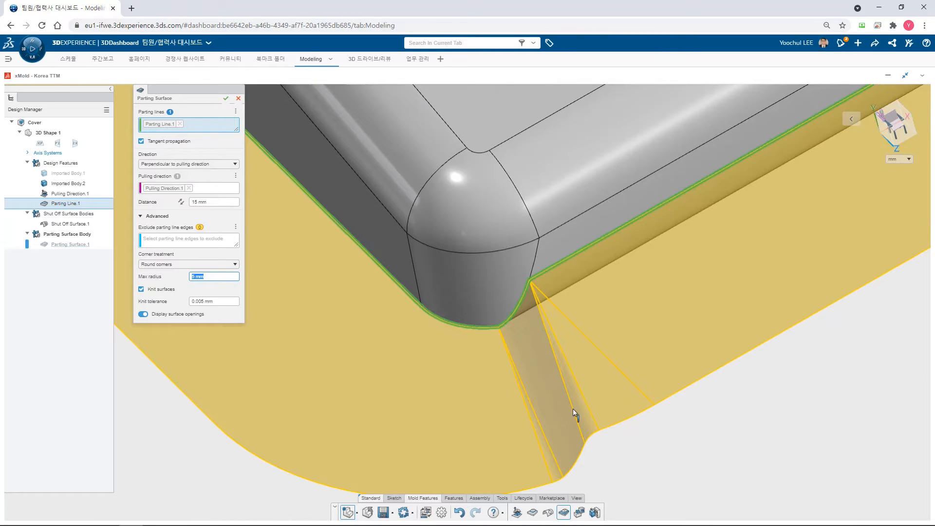
left_click(185, 265)
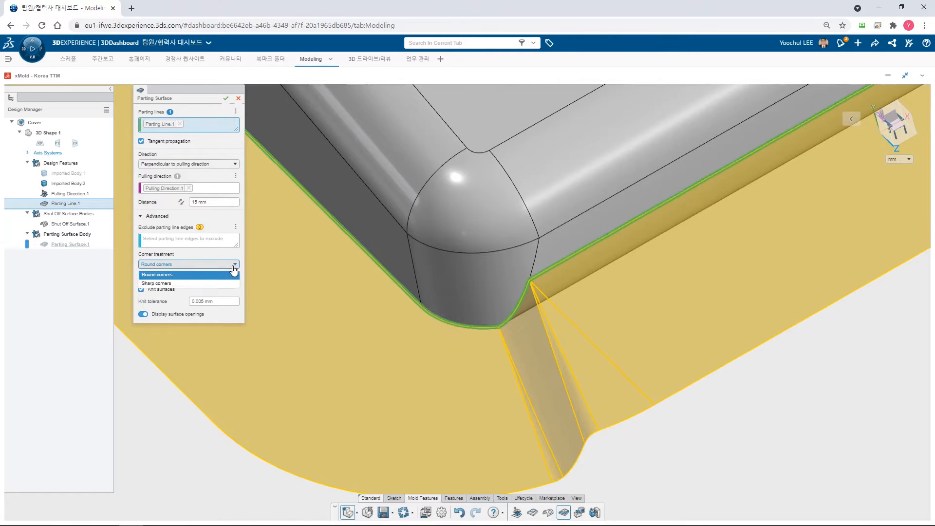
left_click(156, 275)
left_click(225, 98)
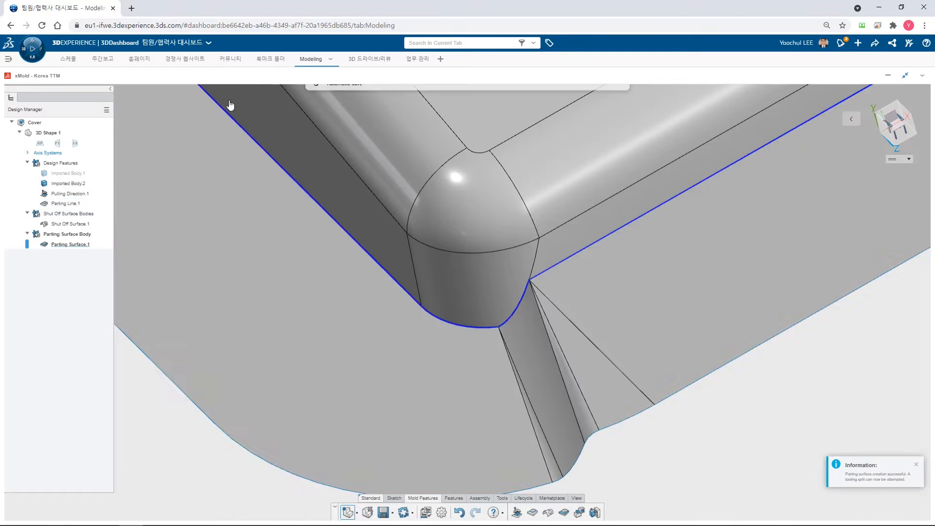
scroll(399, 285, "down", 10)
scroll(398, 285, "down", 3)
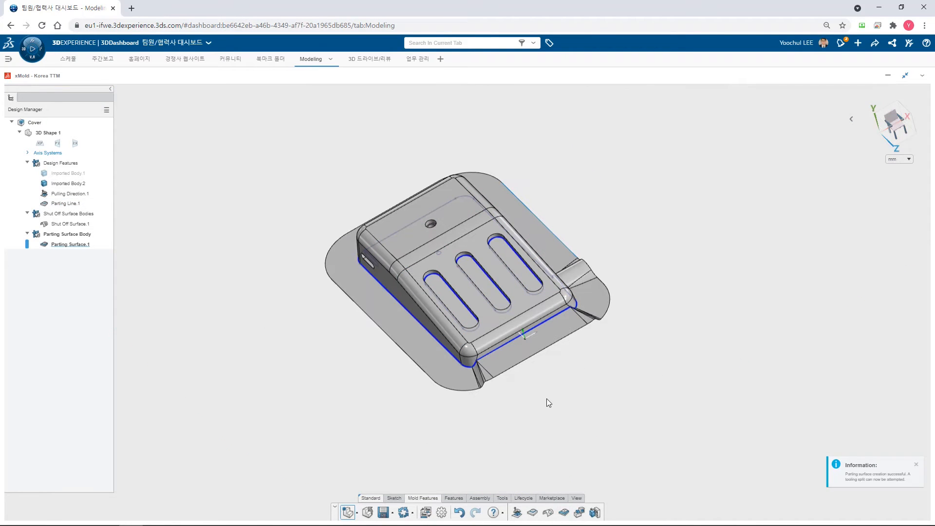
Start a sketch on the horizontal plane at the cover's origin and draw a rectangle enclosing the whole parting surface
left_click(394, 497)
left_click(388, 512)
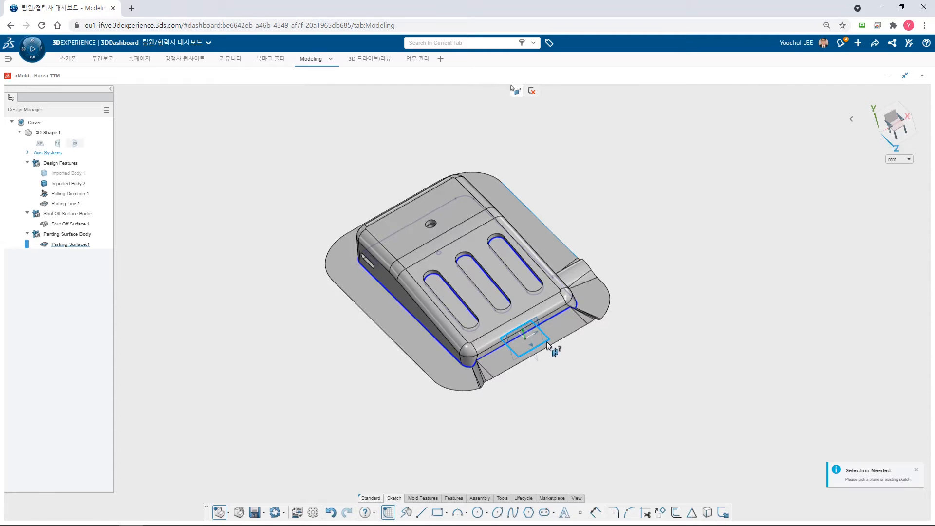
left_click(546, 341)
left_click(436, 513)
left_click(333, 103)
left_click(601, 458)
Dimension the rectangle to 175 mm wide and 200 mm long
key("s")
left_click(608, 335)
left_click(488, 459)
left_click(476, 477)
type("175")
key("Return")
left_click(731, 301)
left_click(774, 265)
type("200")
key("Return")
key("Escape")
Draw a line from the midpoint of the rectangle's top edge to the origin and make it a vertical construction line
key("s")
left_click(622, 255)
left_click(451, 151)
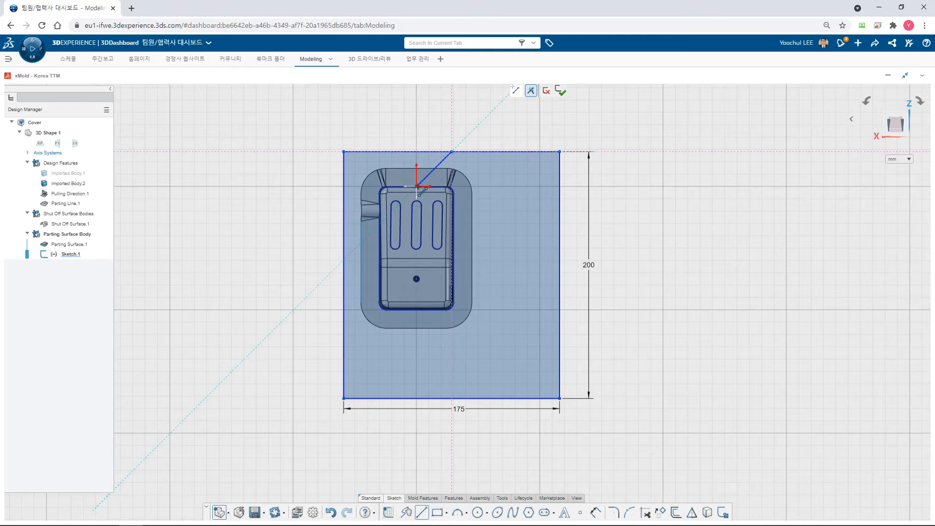
scroll(421, 183, "up", 3)
left_click(417, 186)
key("Escape")
left_click(449, 153)
left_click(475, 110)
left_click(475, 119)
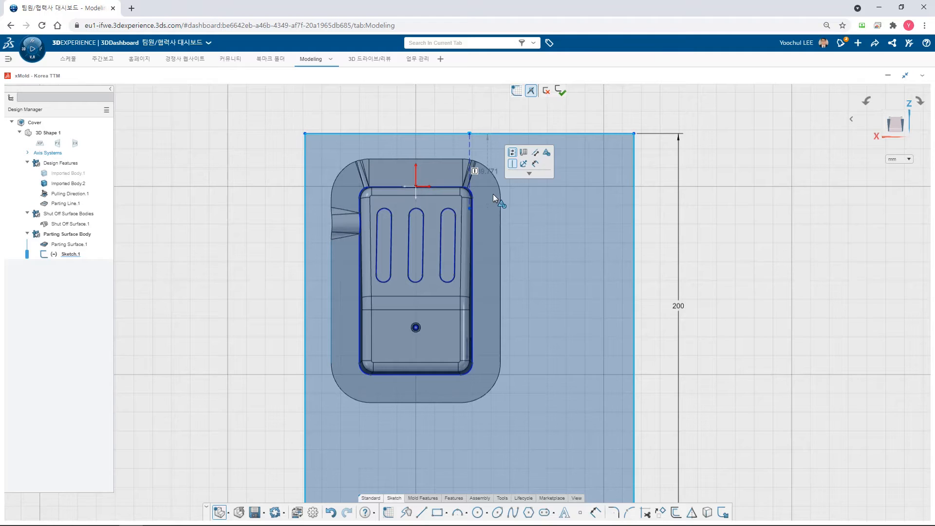
Draw a vertical construction line from the cover's lower edge to the midpoint of the rectangle's bottom edge
scroll(433, 187, "down", 3)
key("l")
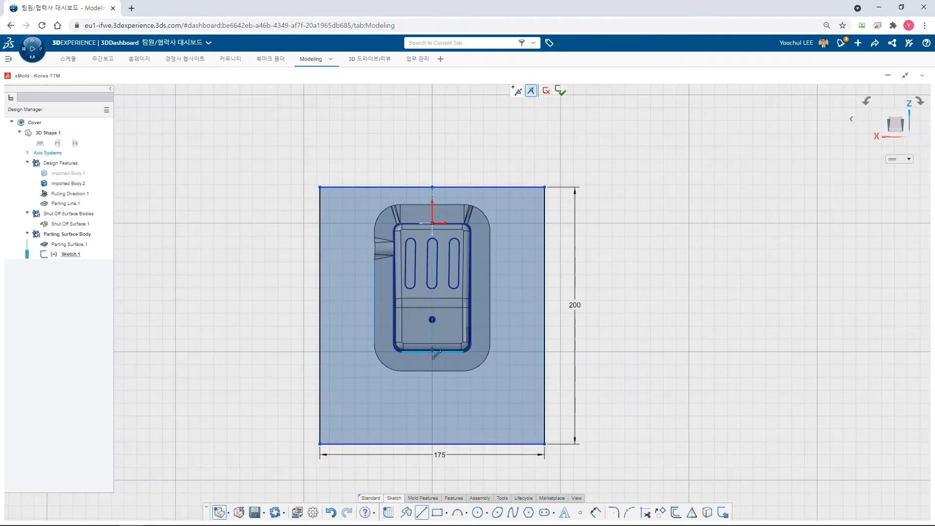
left_click(432, 352)
left_click(432, 443)
key("Escape")
left_click(432, 405)
left_click(451, 361)
Make the two vertical construction lines equal in length and finish the sketch
left_click(432, 393)
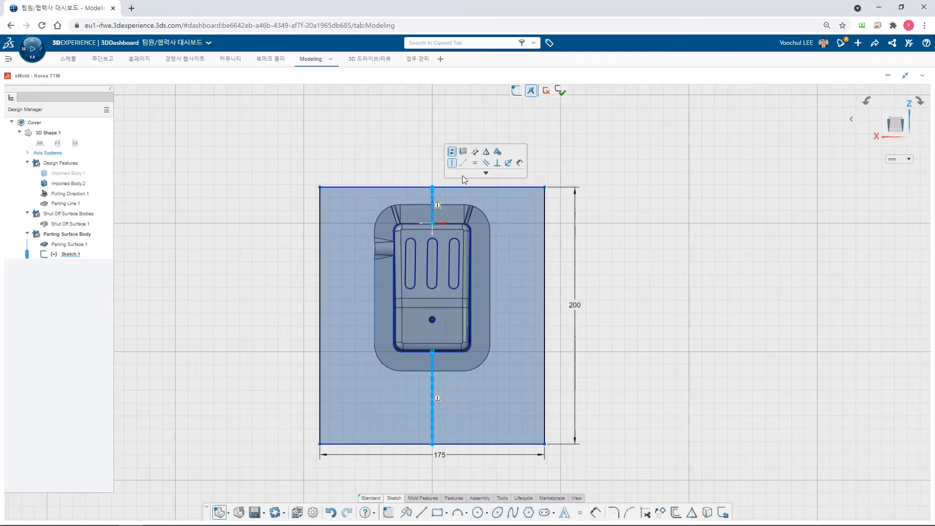
left_click(472, 165)
left_click(560, 90)
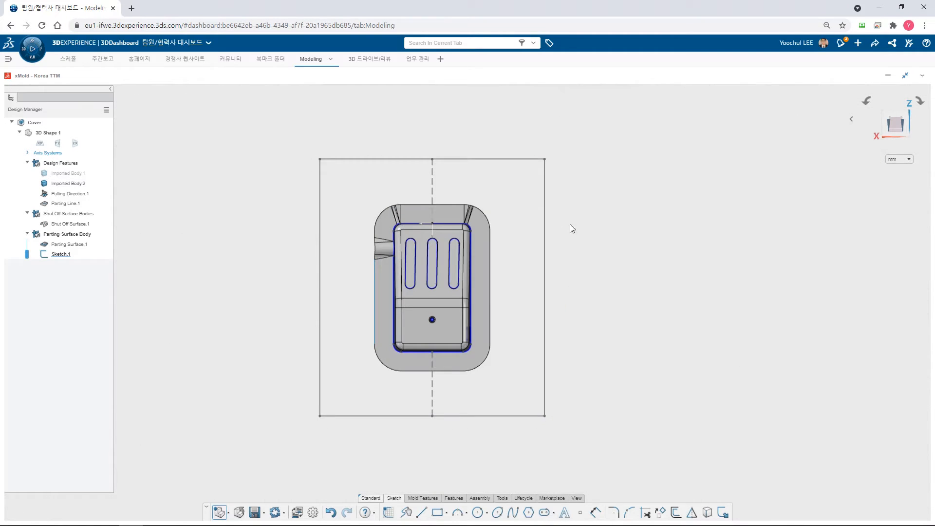
Start a Tooling Split using the rectangle sketch as profile with the shut-off and parting surfaces
left_click(422, 498)
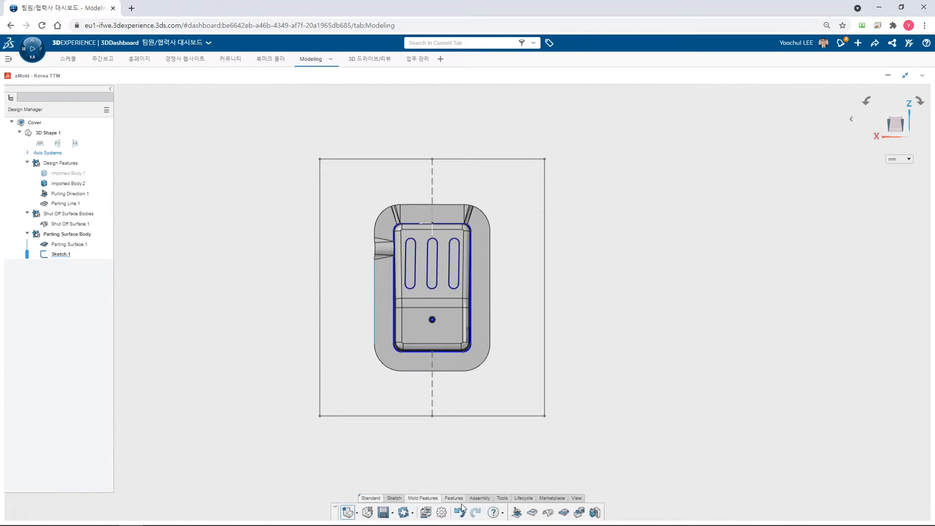
left_click(579, 513)
left_click(512, 416)
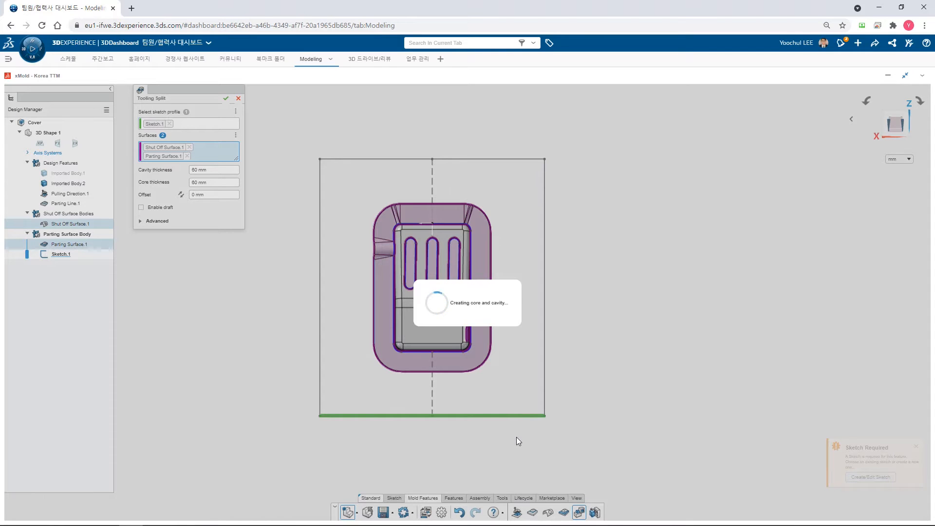
key("ctrl+7")
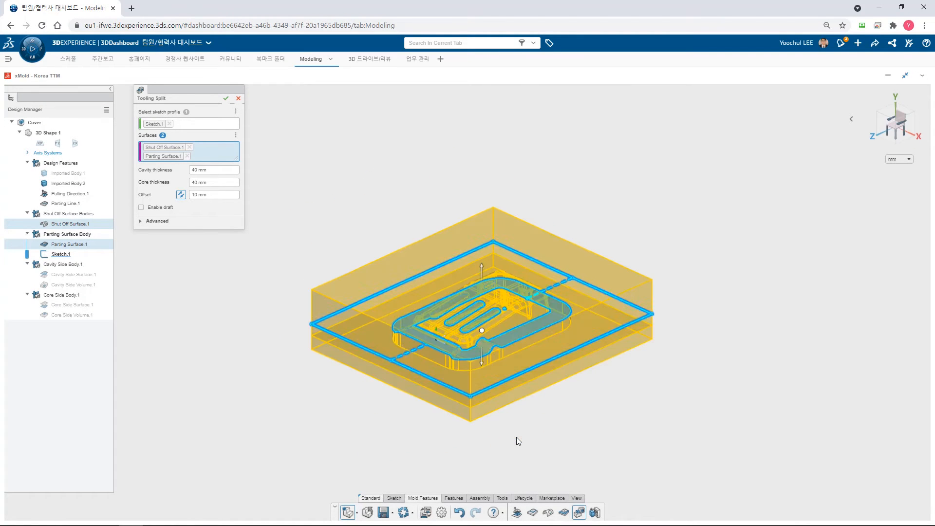
scroll(547, 432, "up", 3)
Set both the cavity thickness and the core thickness of the tooling split to 60 mm
left_click(225, 169)
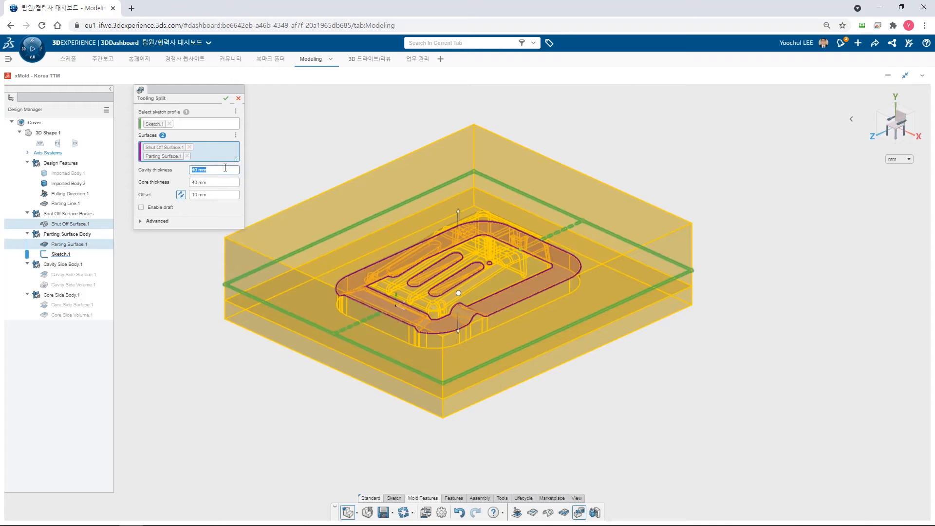
type("60")
key("Return")
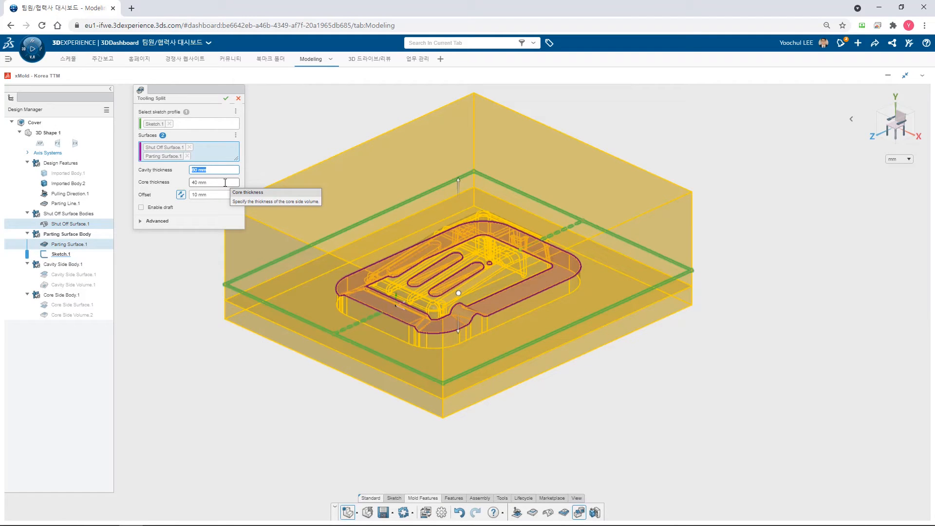
left_click(225, 182)
type("60")
key("Return")
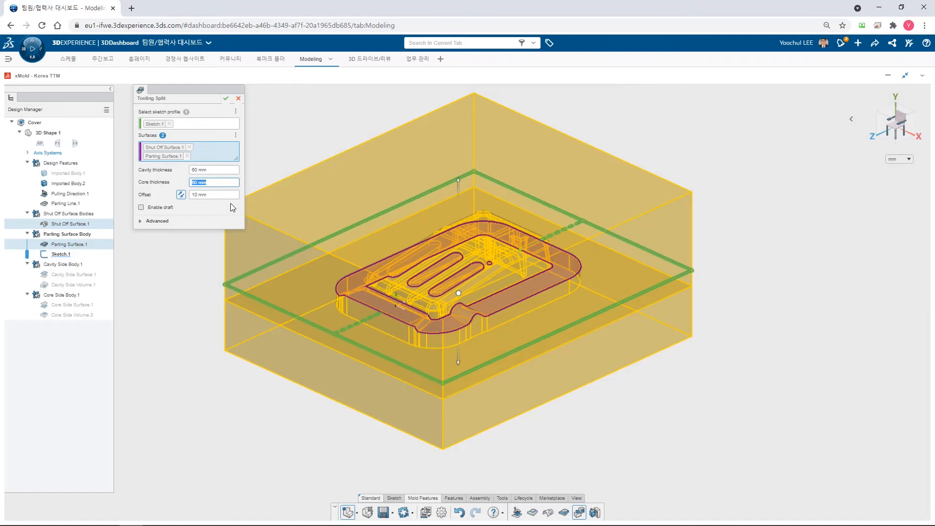
Set the tooling split's offset to 15 mm, enable draft with an angle of 3 deg, and accept the feature
left_click(219, 197)
key("Return")
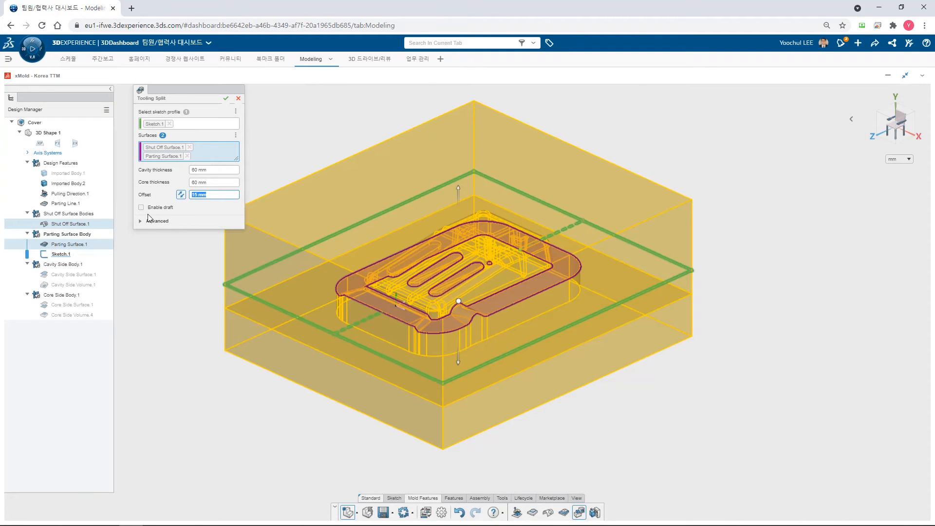
left_click(141, 207)
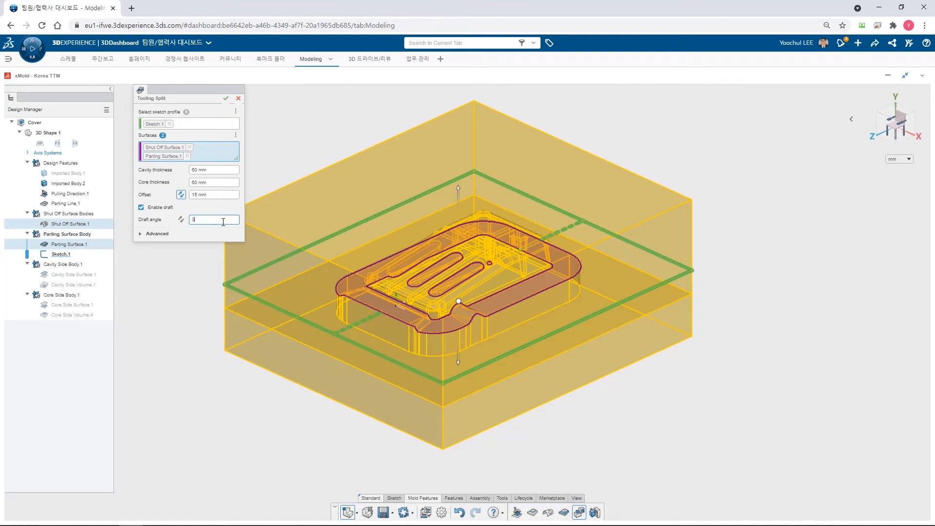
key("Return")
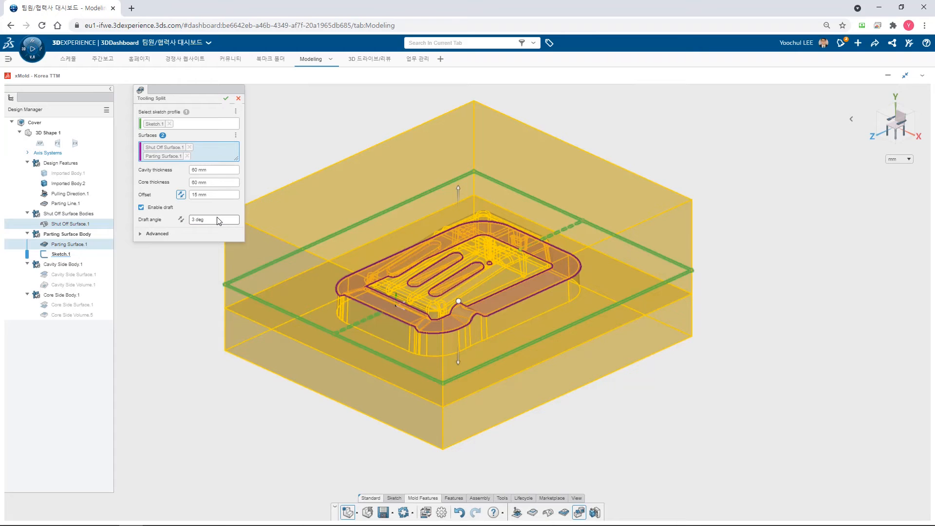
left_click(226, 98)
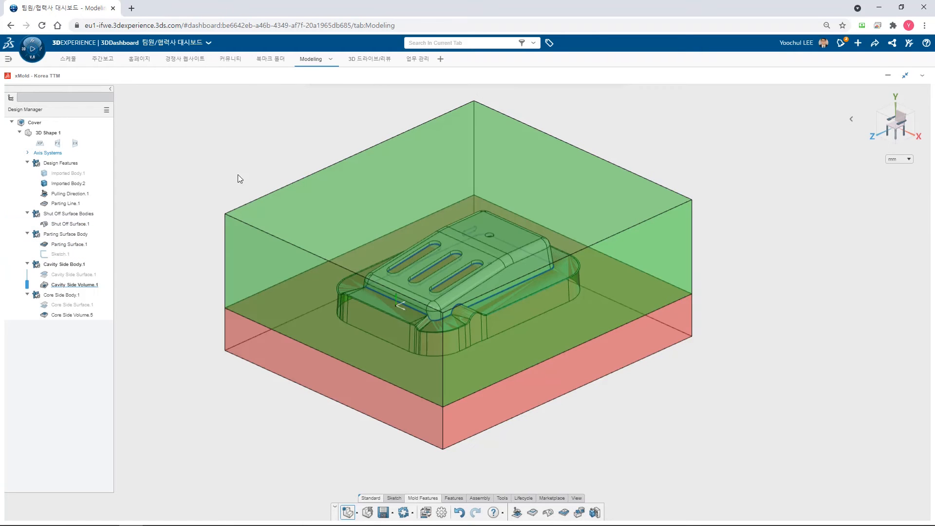
Start a sketch on the cavity block's side face nearest the side-wall slot and draw a closed trapezoid around the slot with lines
scroll(398, 363, "down", 3)
mouse_move(398, 364)
middle_mouse_down()
mouse_move(530, 374)
mouse_move(455, 395)
mouse_move(400, 355)
mouse_move(393, 374)
middle_mouse_up()
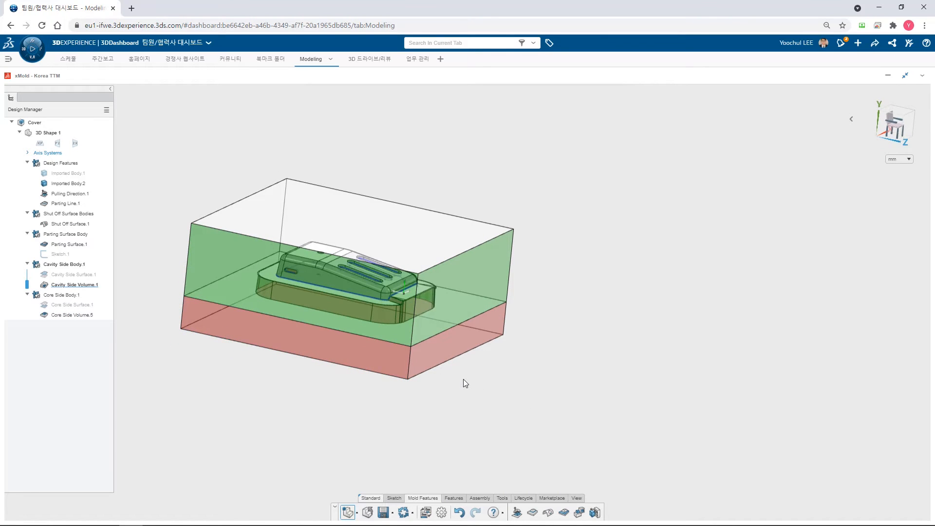
left_click(290, 296)
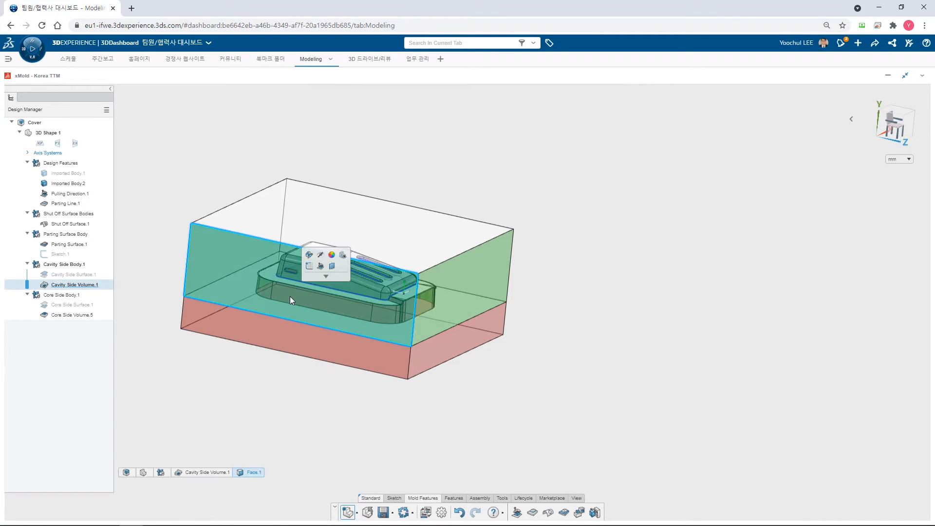
left_click(309, 255)
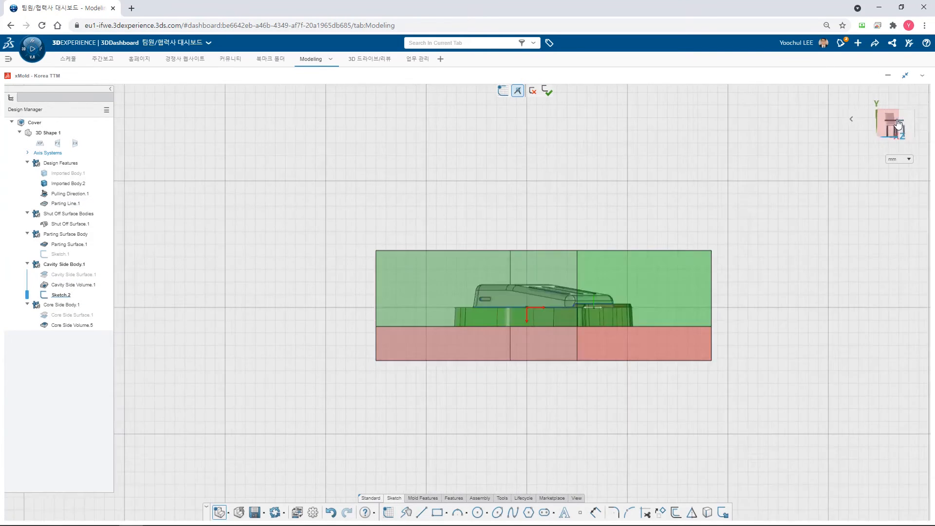
scroll(445, 317, "up", 5)
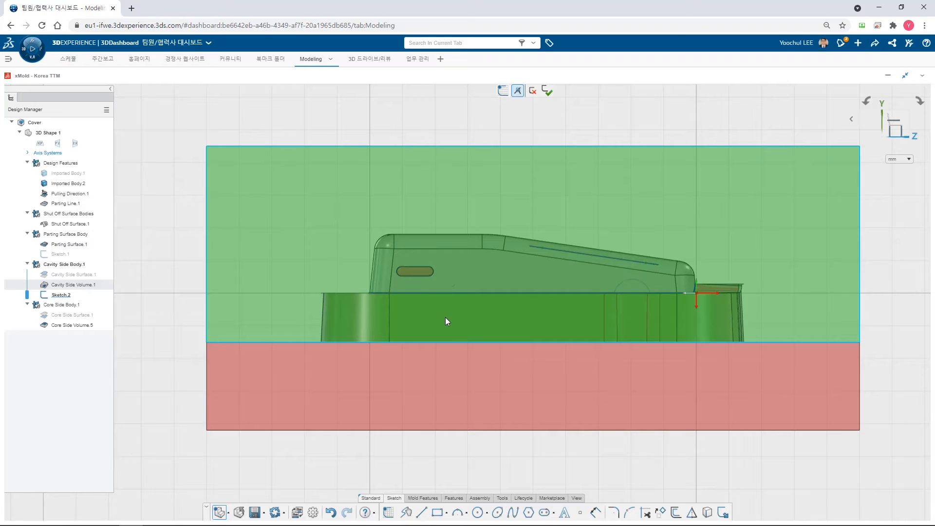
left_click(421, 512)
left_click(393, 249)
left_click(376, 327)
left_click(466, 327)
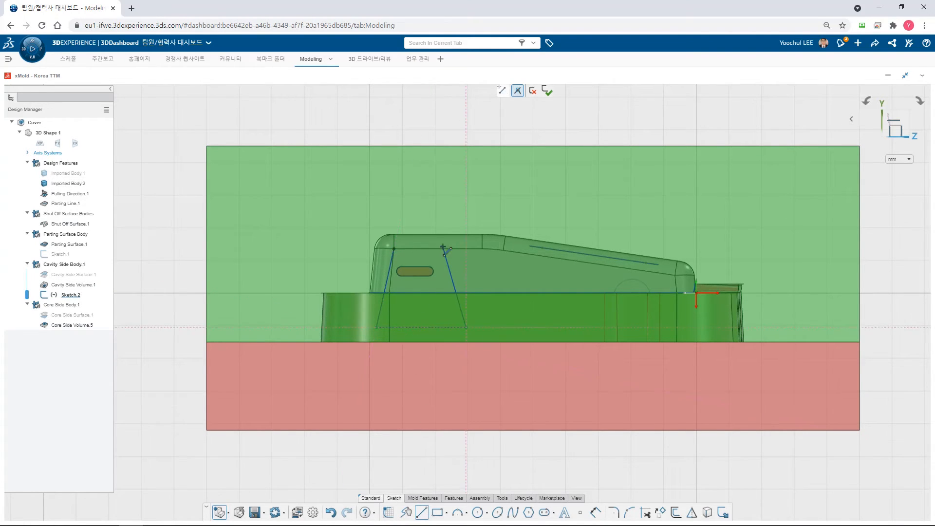
left_click(442, 249)
left_click(393, 249)
Constrain the trapezoid with a 25 mm base and 84° base angles, dimension its height, and finish the sketch
left_click(403, 262)
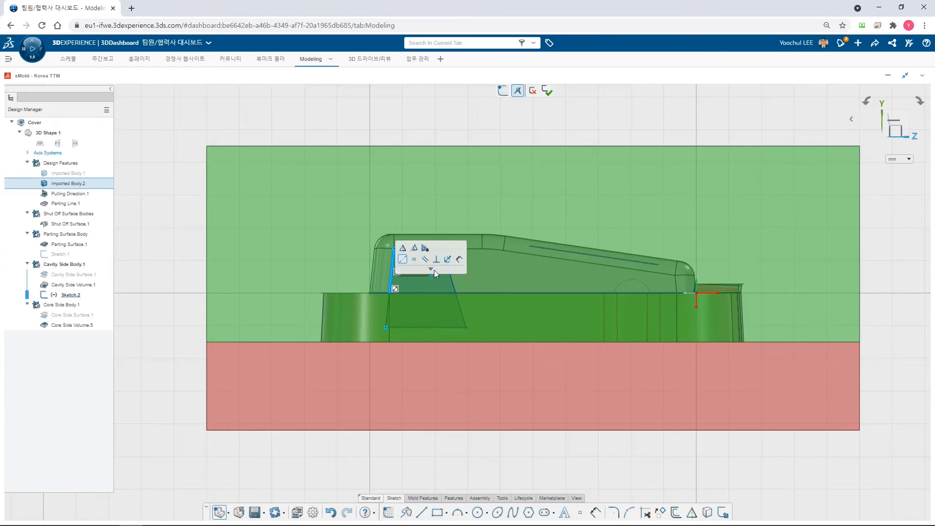
left_click(475, 279)
left_click(494, 287)
left_click(422, 327)
left_click(527, 317)
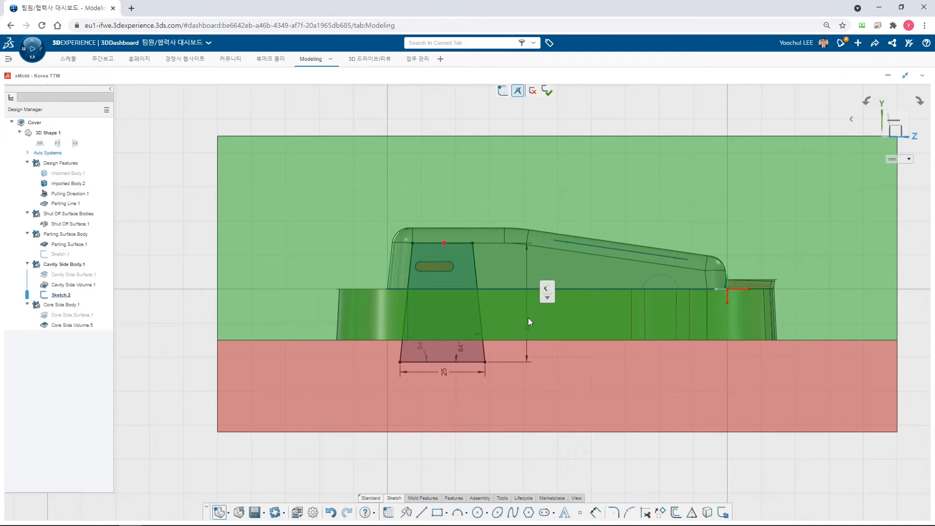
left_click(547, 90)
Create a mold insert from the trapezoid sketch through the cavity side volume, without draft, and accept it
left_click(423, 497)
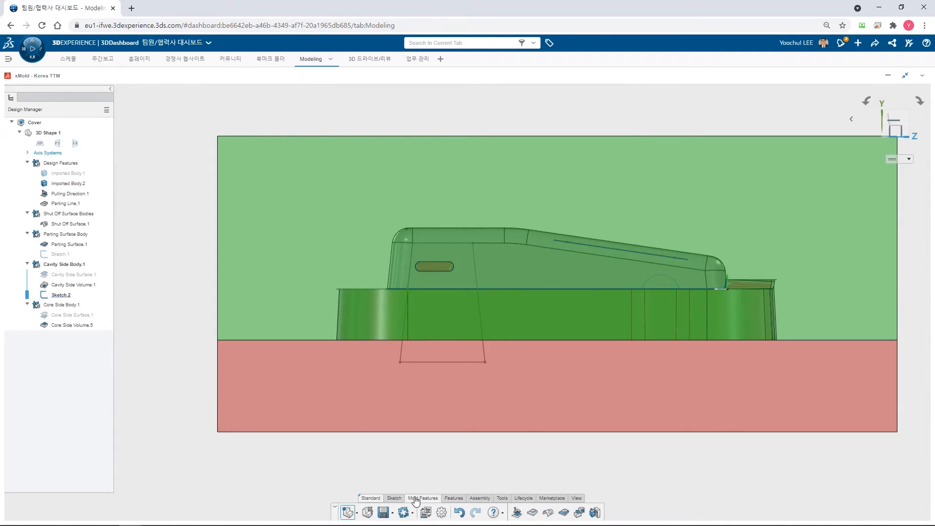
left_click(595, 512)
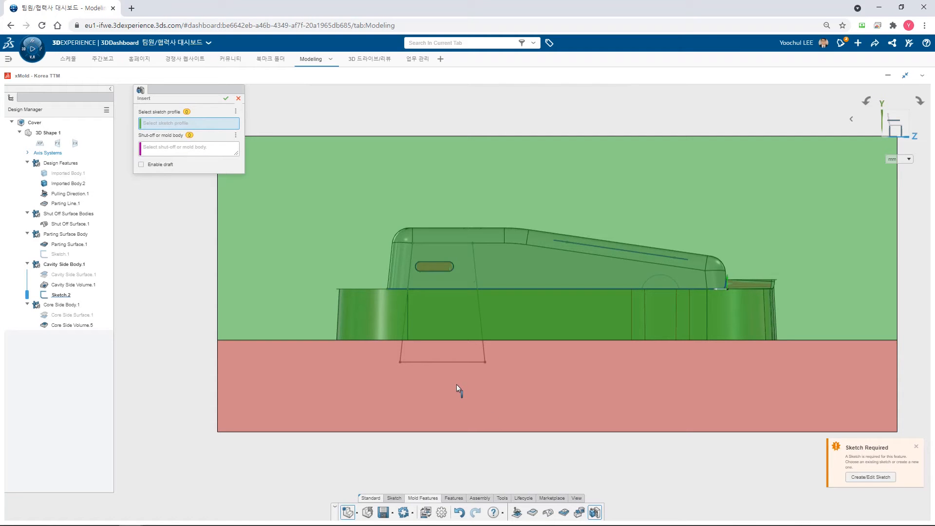
left_click(456, 361)
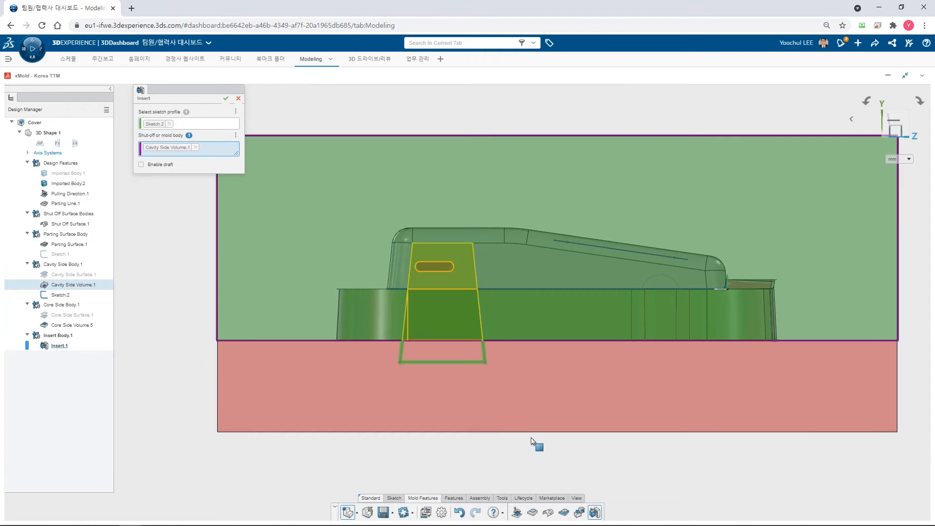
middle_click_drag(530, 403, 554, 428)
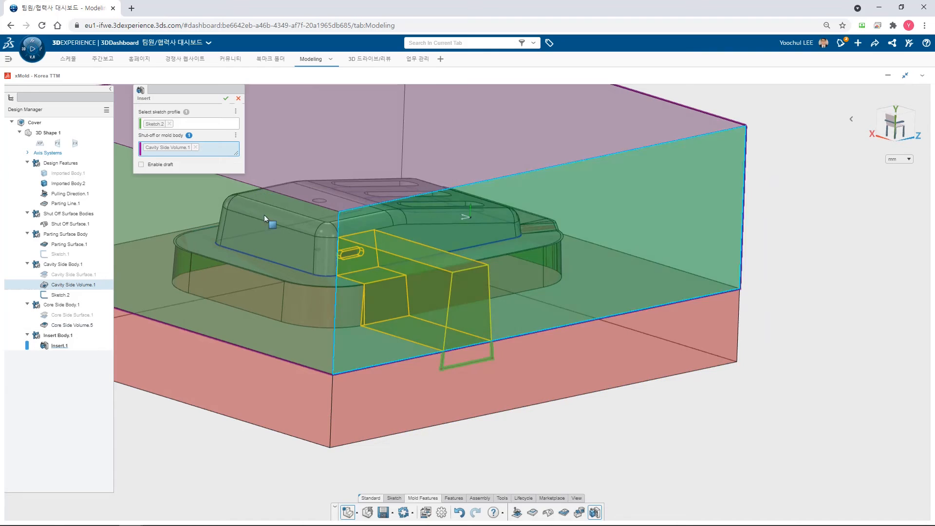
left_click(225, 98)
mouse_move(562, 422)
middle_mouse_down()
mouse_move(501, 412)
mouse_move(509, 411)
middle_mouse_up()
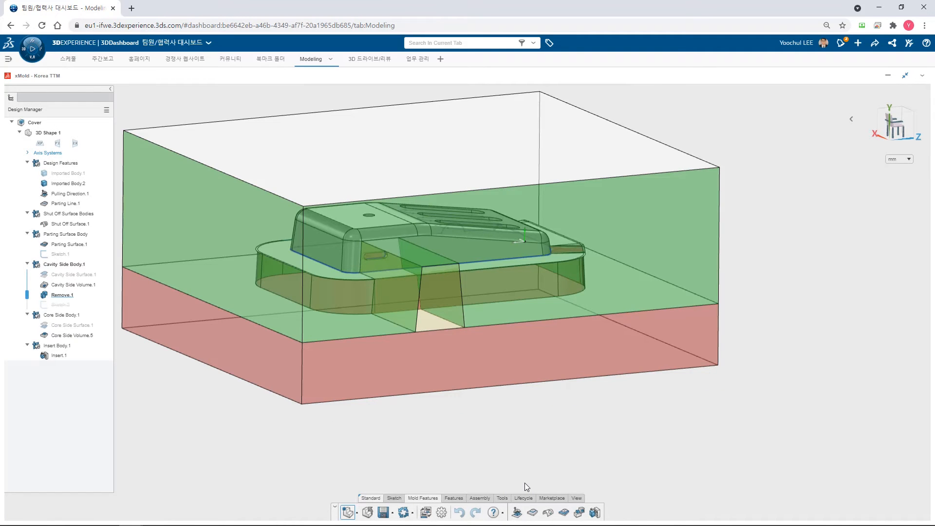
Create a new component named Insert in the Korea TTM location
left_click(479, 498)
left_click(317, 515)
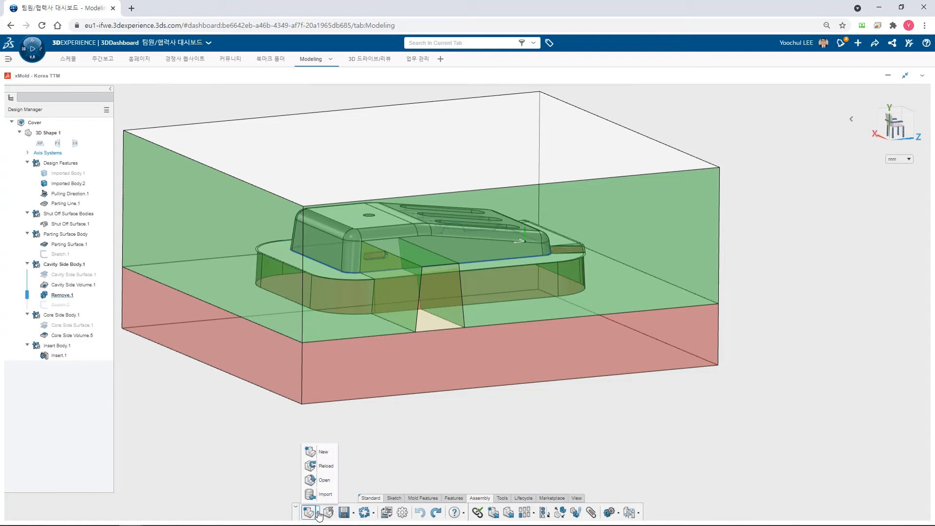
left_click(320, 452)
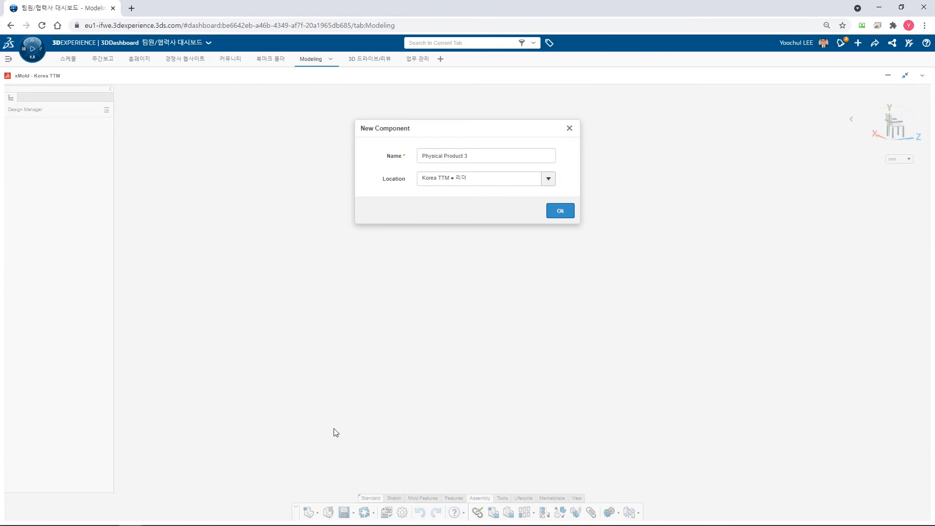
type("I")
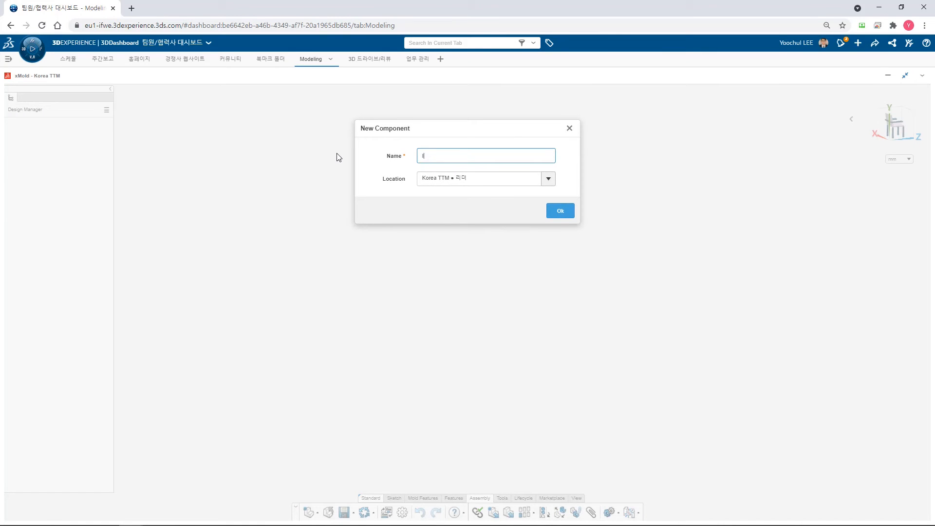
left_click(559, 211)
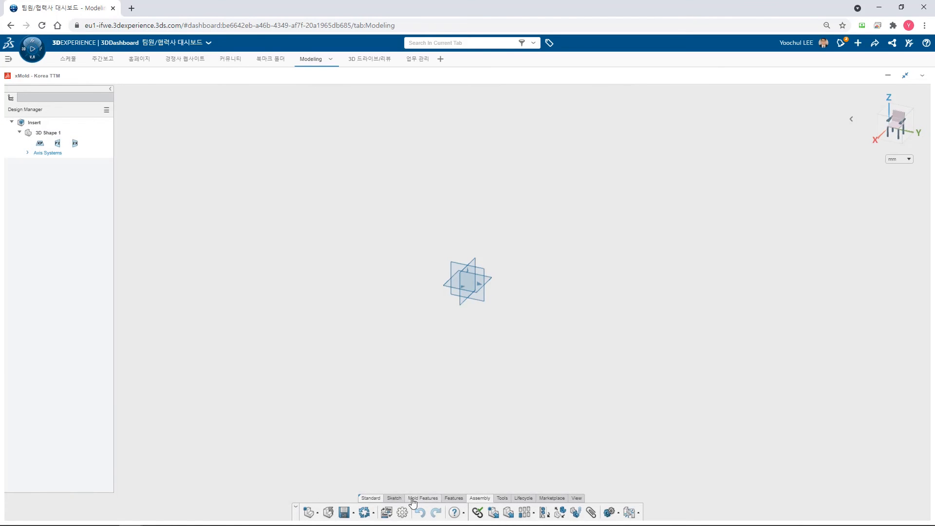
Start Insert Geometry in the new component, search for Cover, and choose the Cover product with the green block thumbnail as source
left_click(453, 498)
left_click(564, 512)
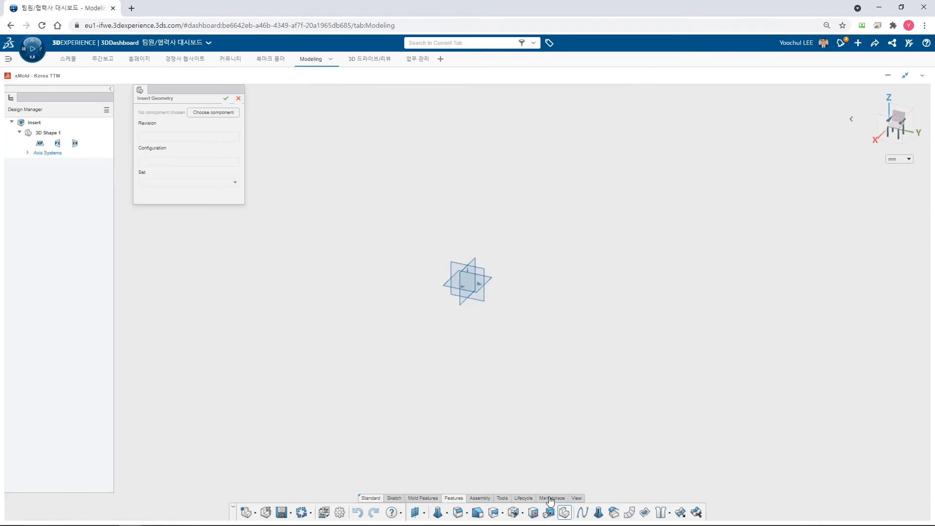
left_click(219, 113)
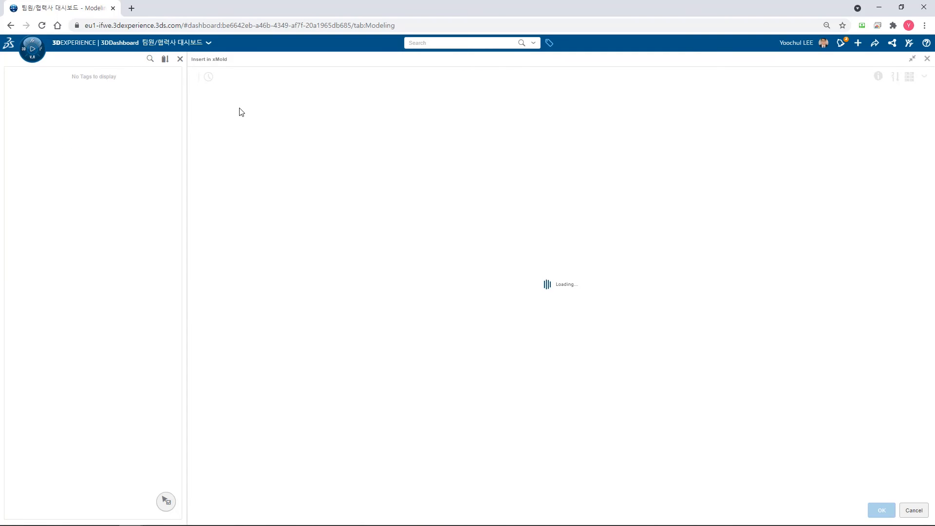
left_click(441, 43)
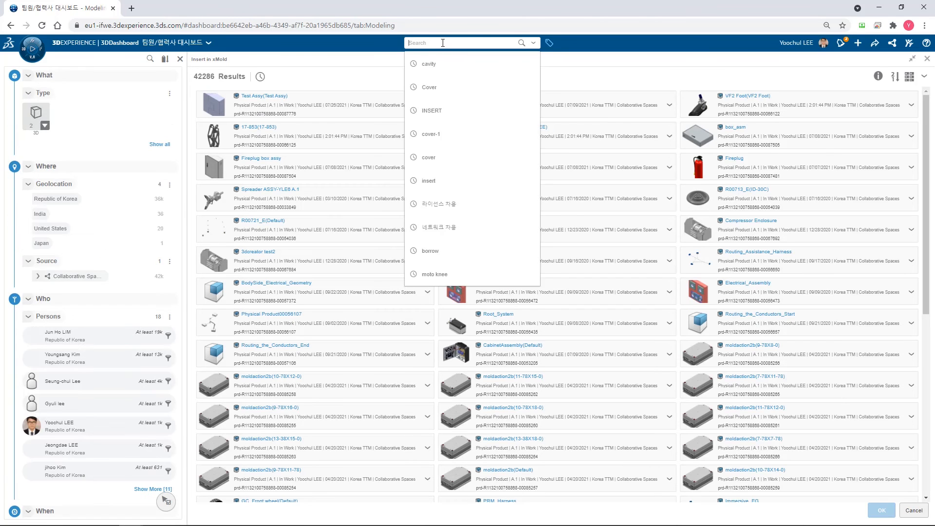
left_click(431, 87)
left_click(260, 111)
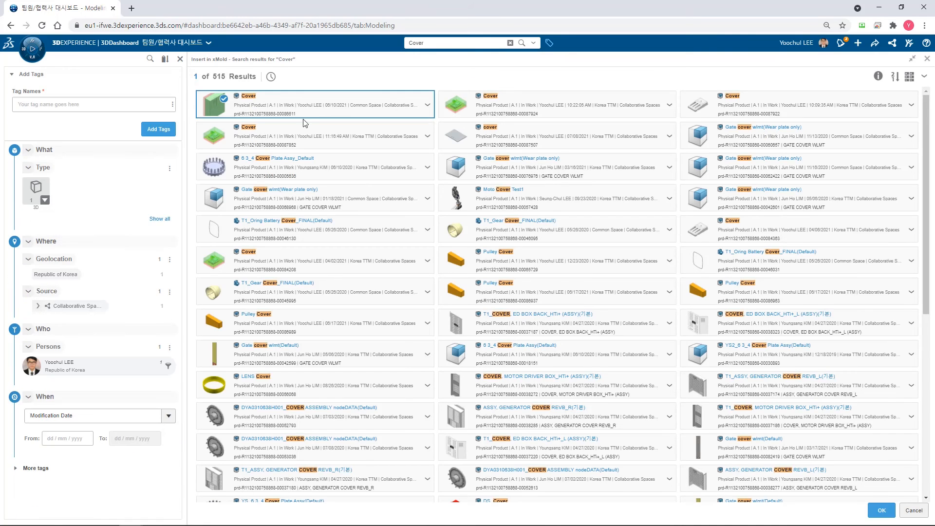
left_click(881, 510)
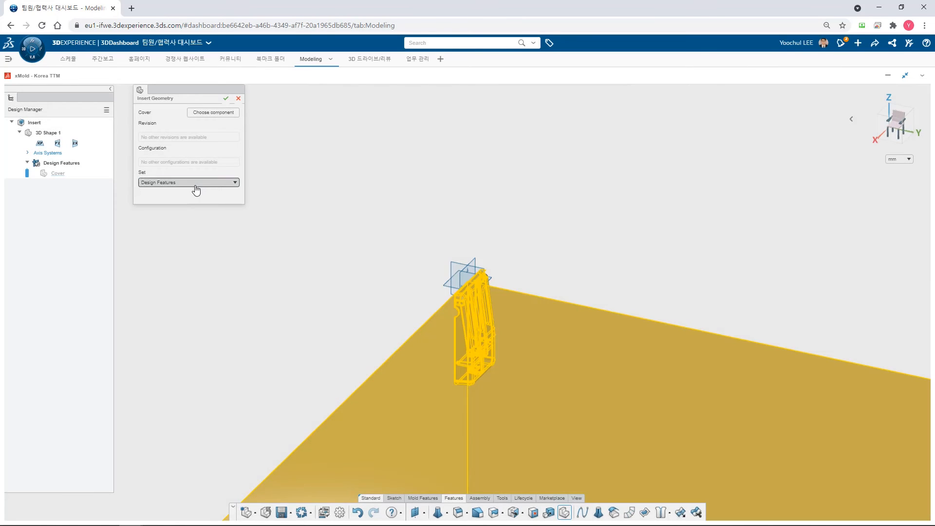
Set the inserted geometry's set to Insert Body.1 and accept the feature
left_click(196, 190)
left_click(168, 235)
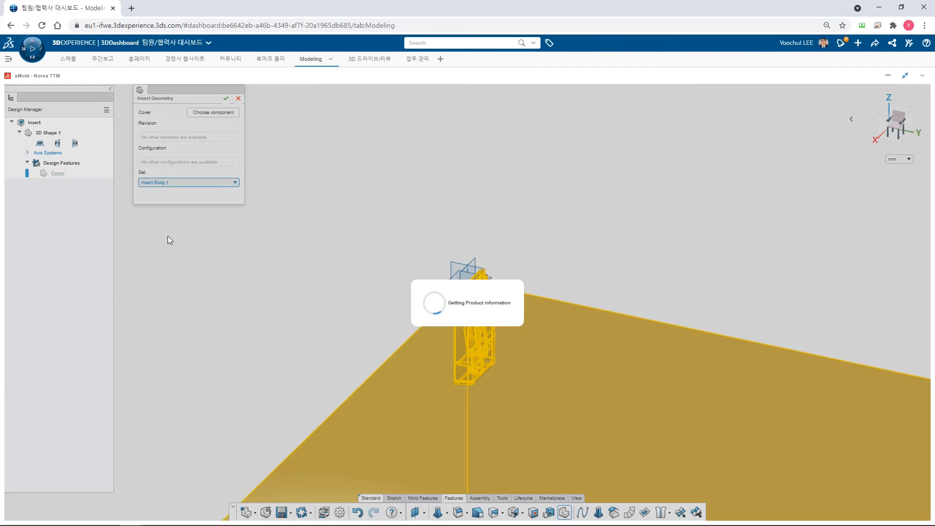
scroll(502, 338, "up", 5)
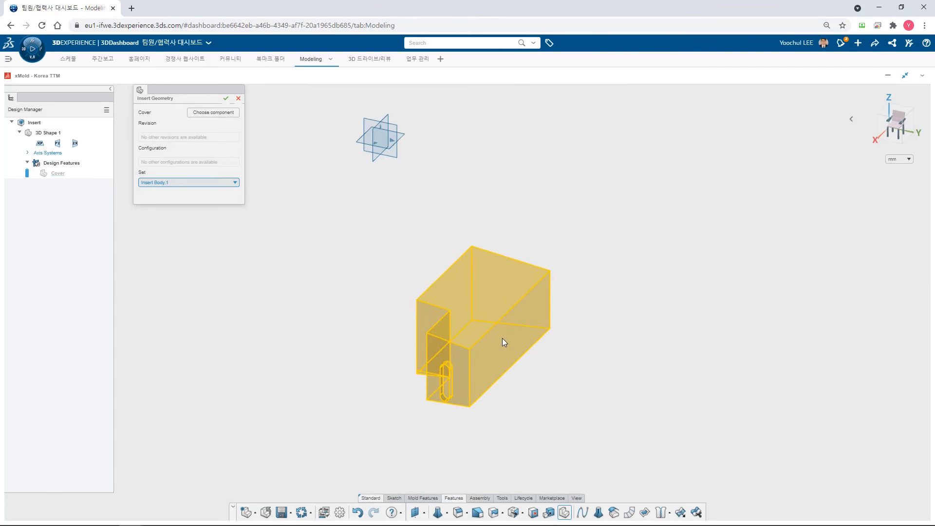
left_click(227, 99)
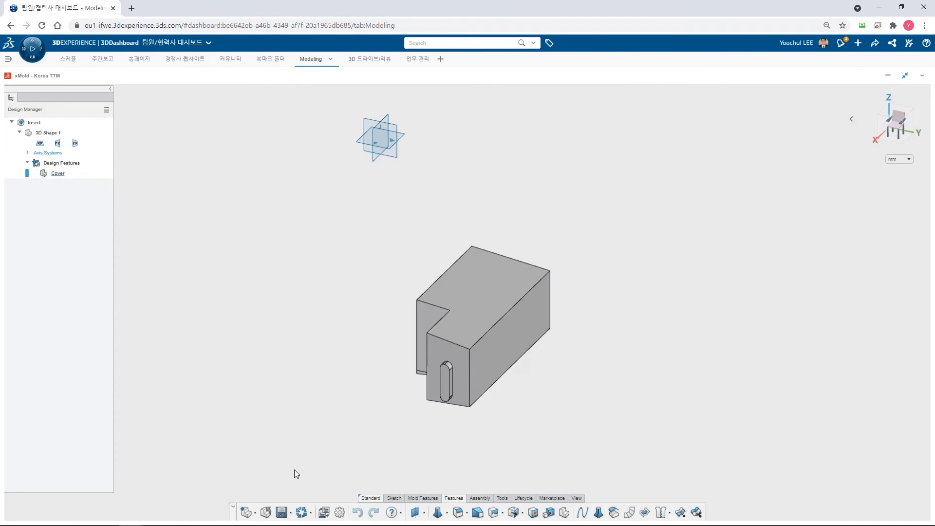
Search for Cover and open the Cover product that shows the green mold with the part inside
left_click(255, 513)
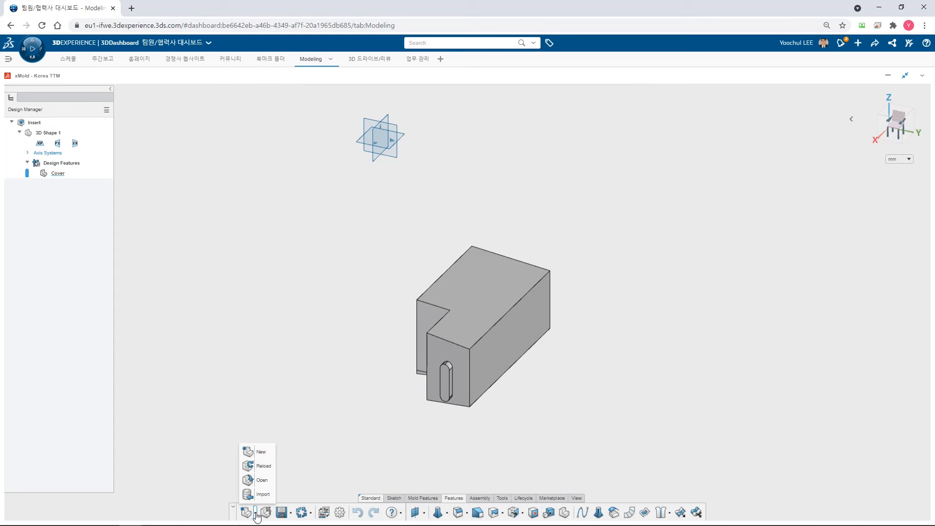
left_click(262, 481)
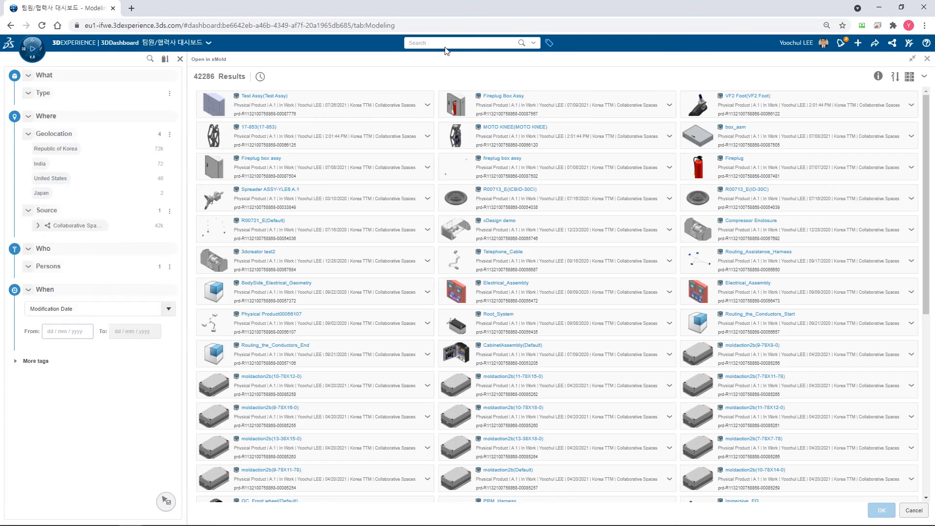
left_click(444, 43)
left_click(438, 63)
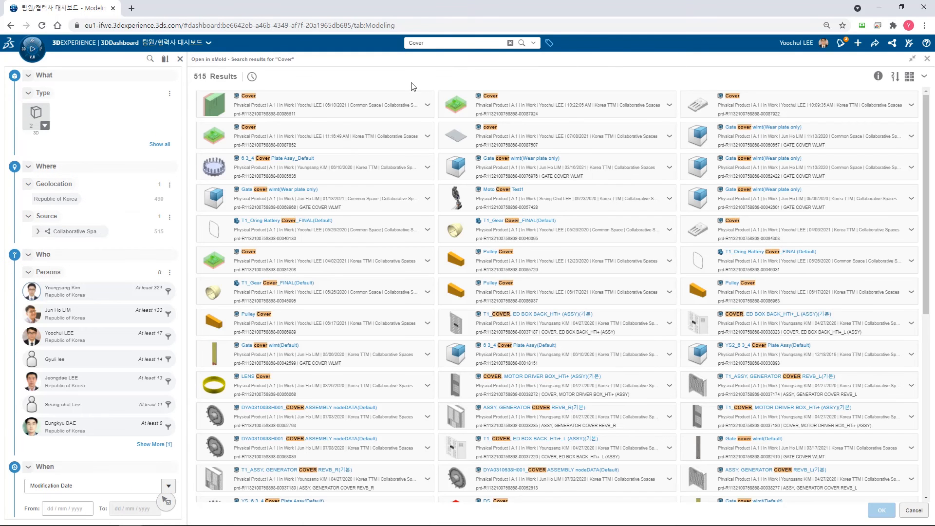
left_click(462, 104)
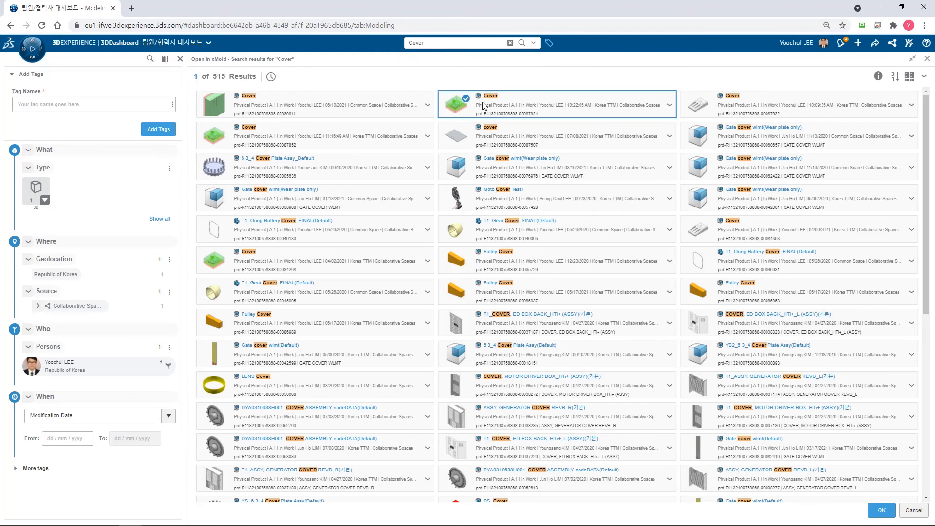
left_click(882, 510)
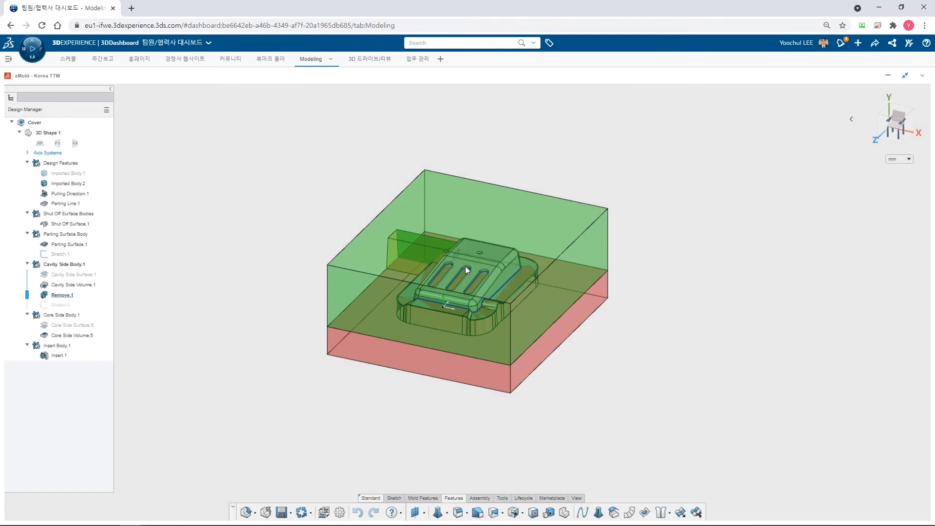
Make a linked-body component named Cavity from Cavity Side Volume.1
left_click(479, 498)
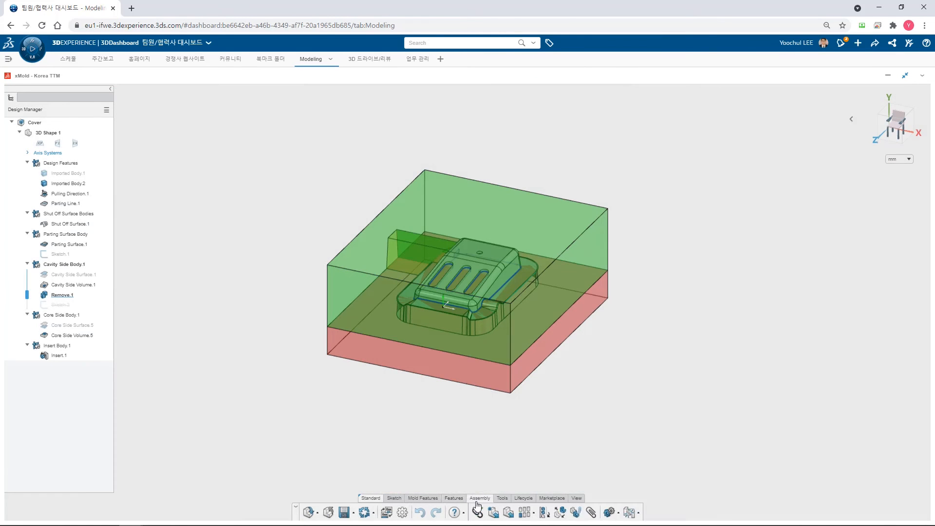
left_click(552, 513)
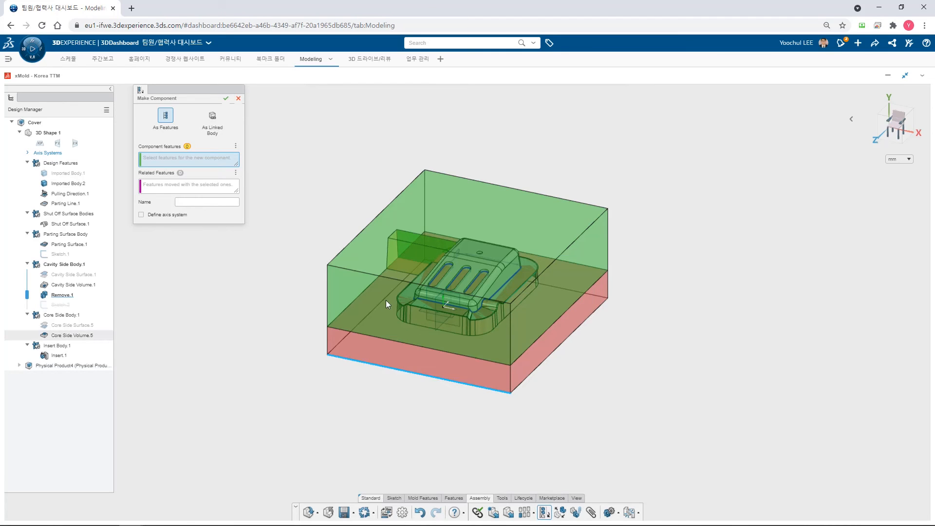
left_click(351, 281)
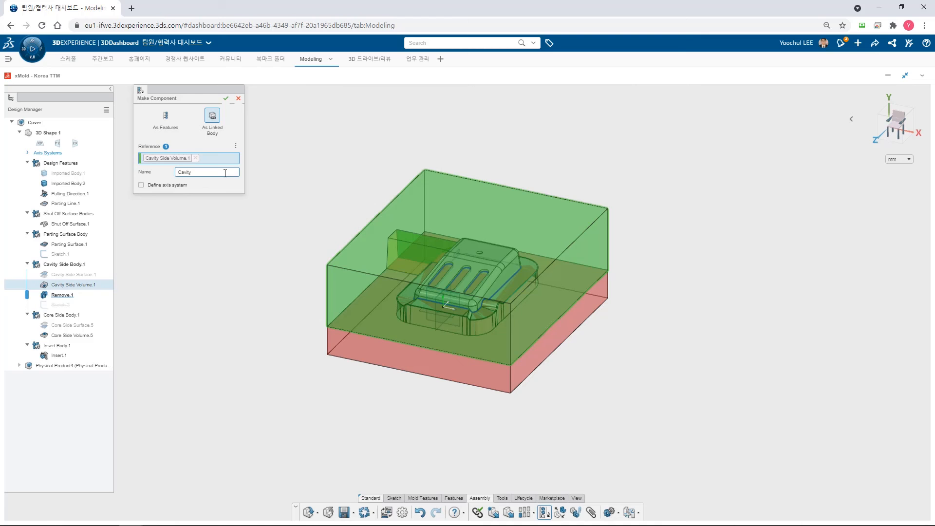
left_click(225, 97)
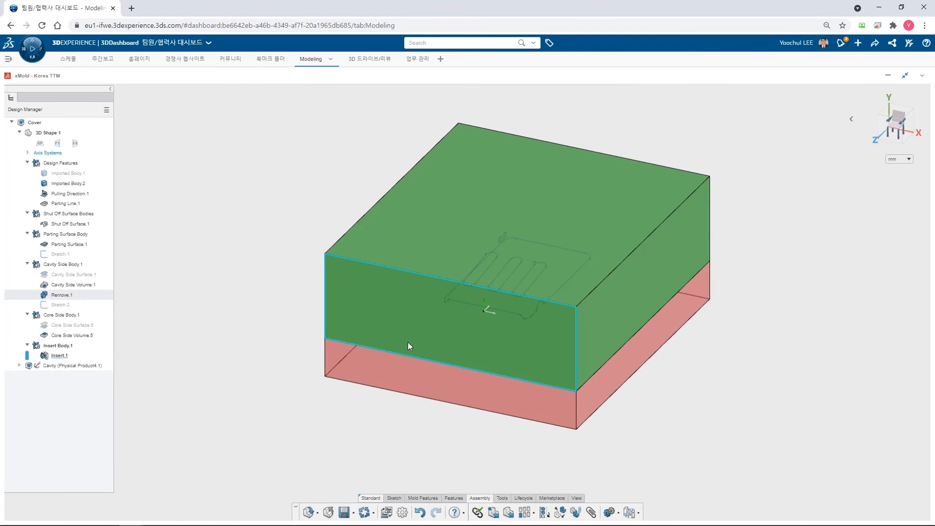
Move the Cavity component straight up along the Y axis until it clears the original mold blocks
middle_click_drag(408, 341, 487, 342)
left_click(93, 369)
left_click(130, 345)
left_click(111, 336)
left_click(54, 367)
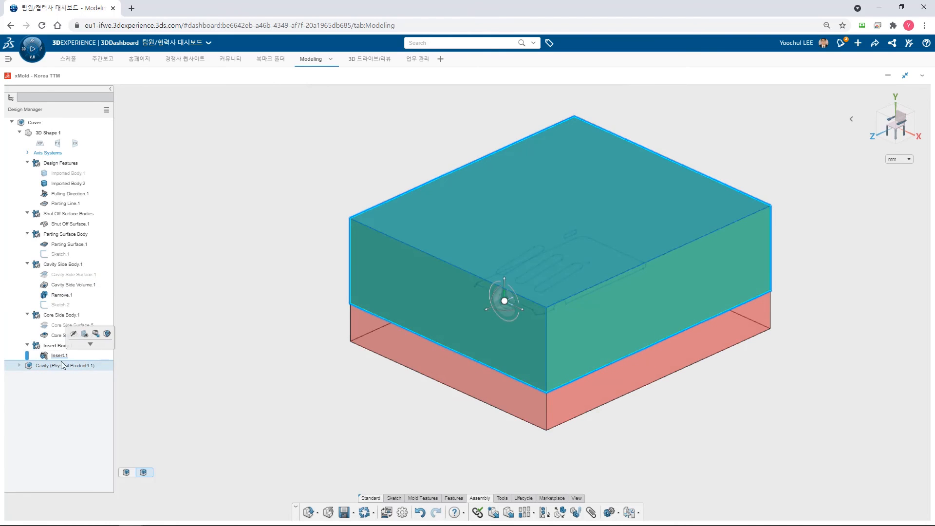
left_click_drag(504, 289, 510, 214)
scroll(511, 214, "down", 3)
left_click(733, 307)
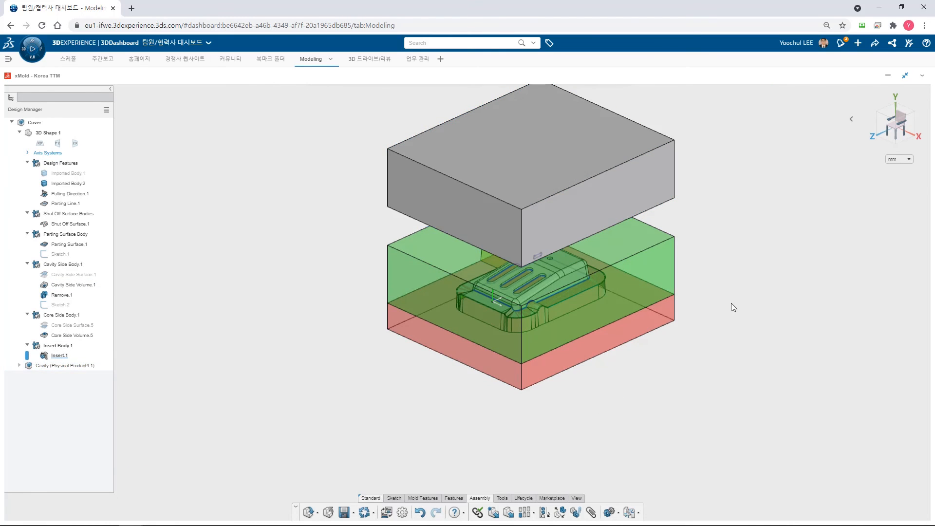
Make a linked-body component named Cavity2 from Core Side Volume.5
left_click(544, 515)
left_click(440, 348)
left_click(214, 172)
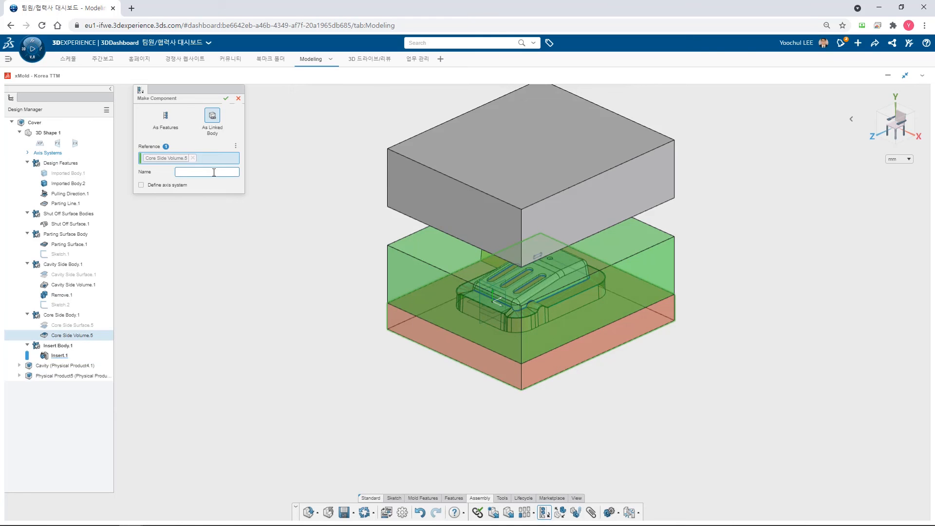
type("Cavity2")
key("Return")
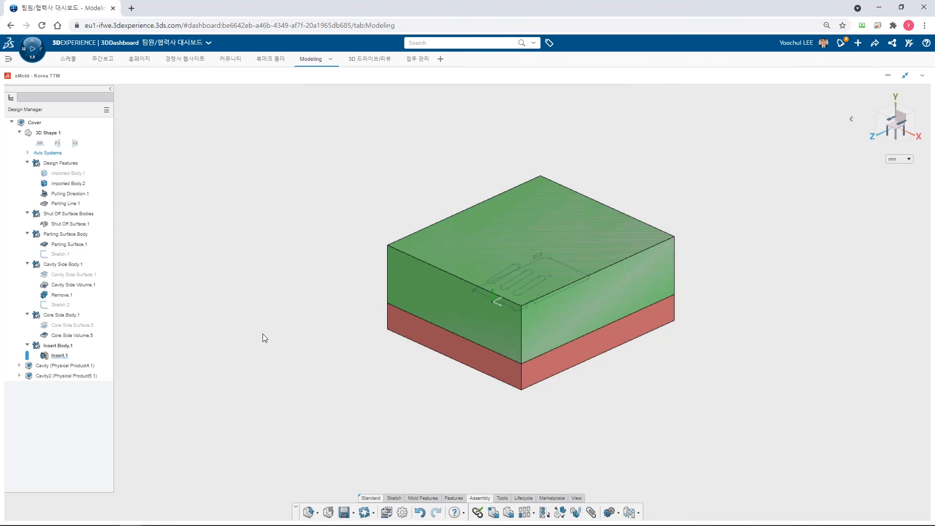
Move the Cavity2 component straight down below the original mold blocks and the Cavity component up above them
left_click(92, 376)
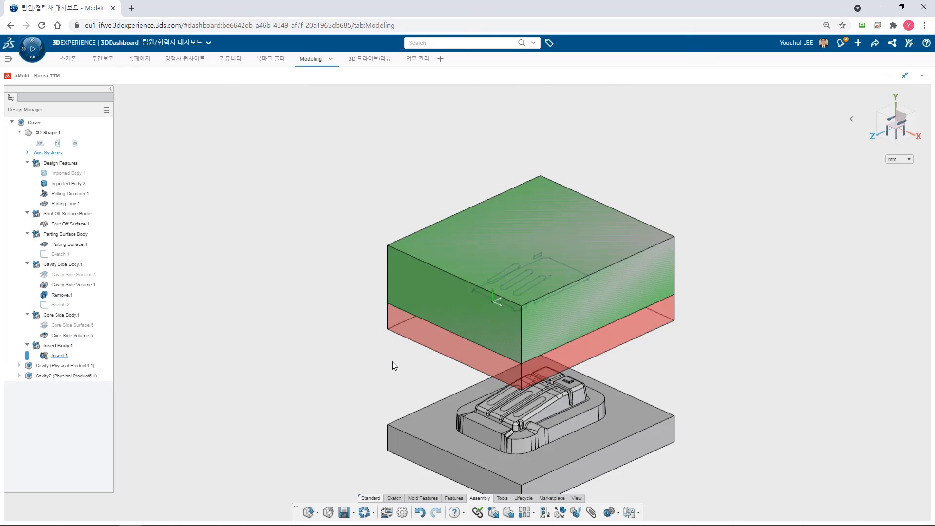
left_click(66, 365)
left_click_drag(493, 187, 492, 78)
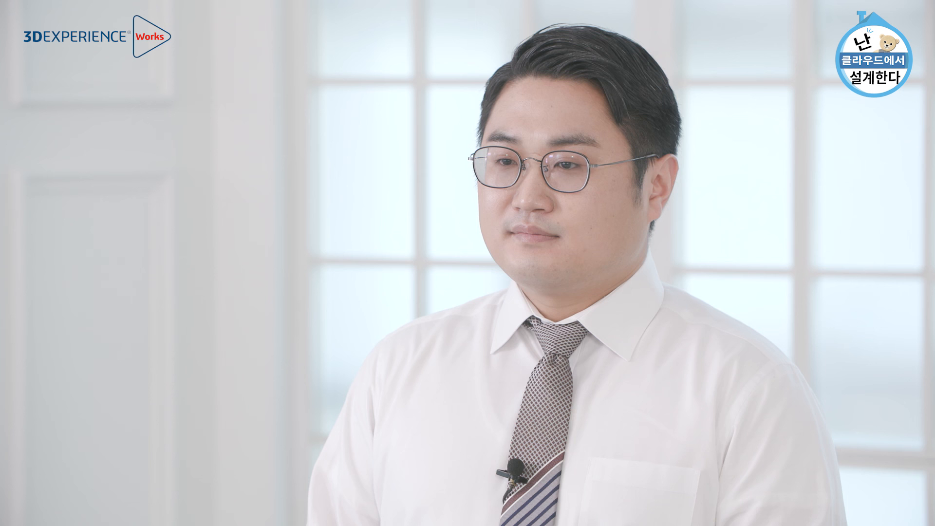